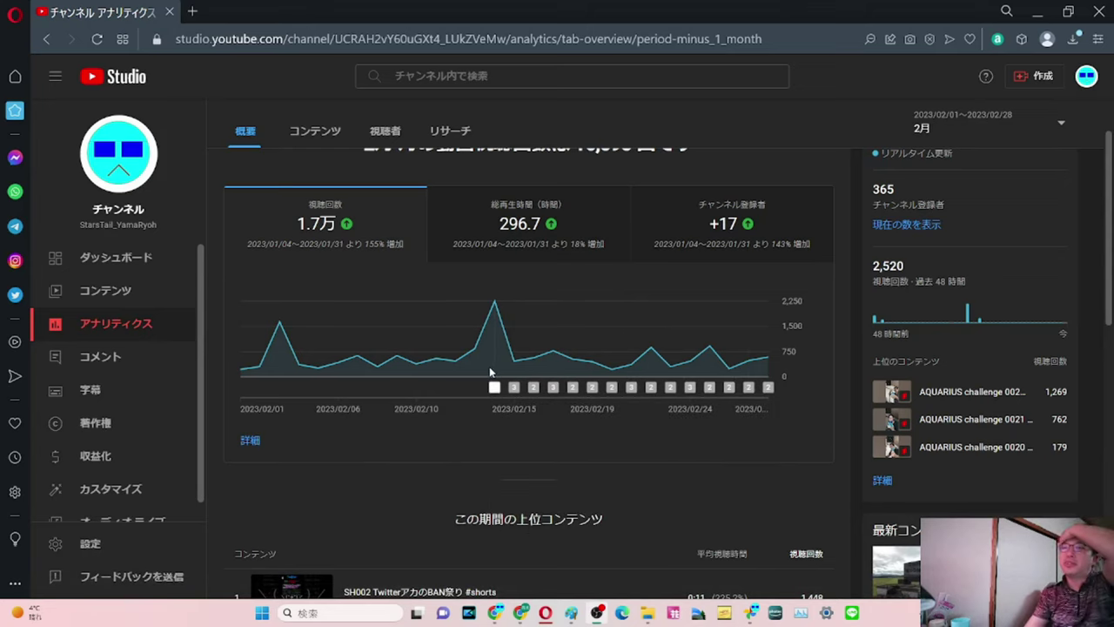
- Review the channel's February views chart and the period's top content in the analytics overview
mouse_move(490, 370)
scroll(641, 383, down, 4)
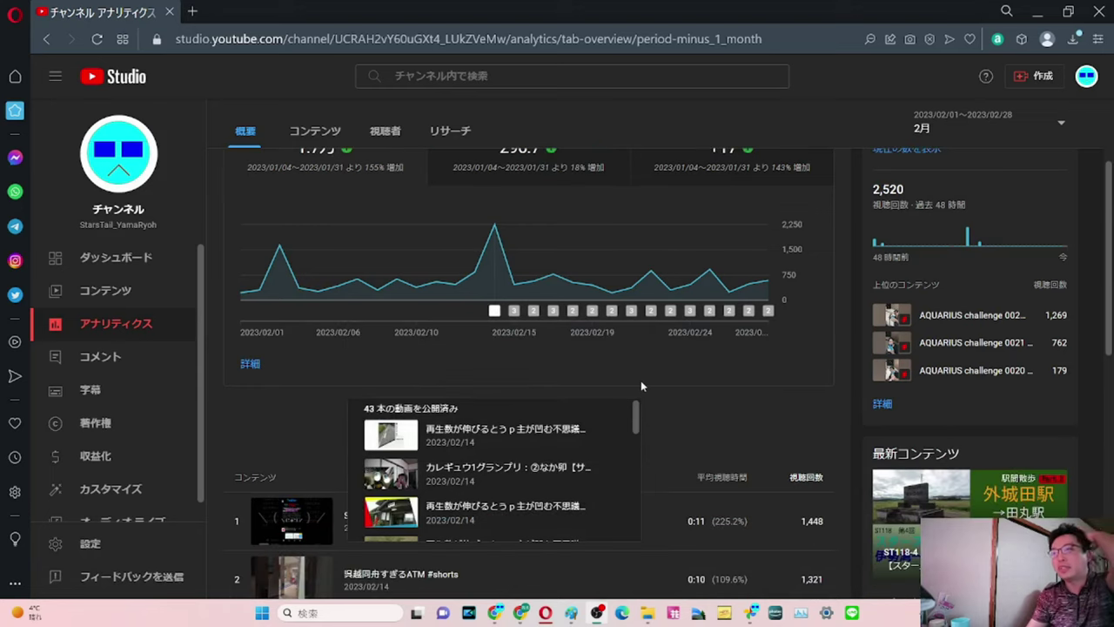
scroll(642, 386, down, 1)
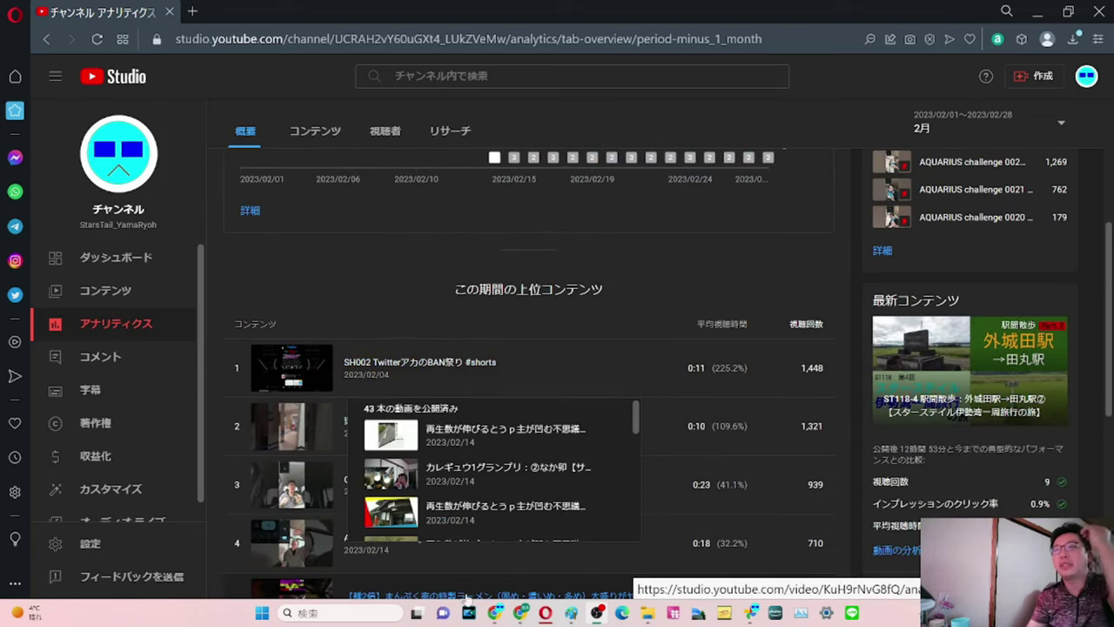
scroll(237, 360, down, 1)
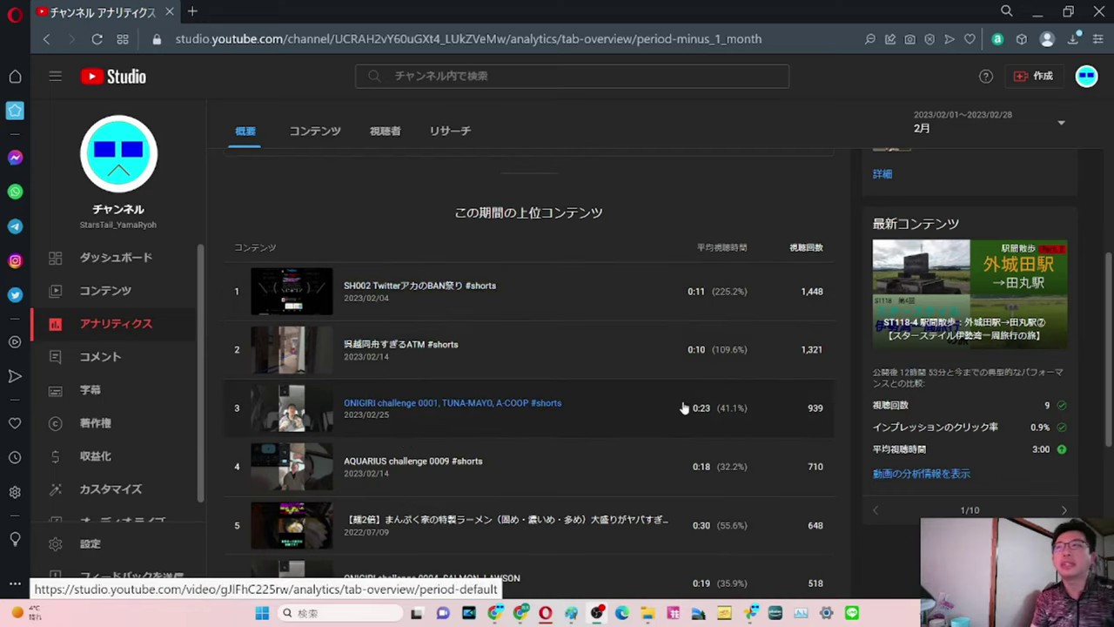
scroll(656, 427, up, 3)
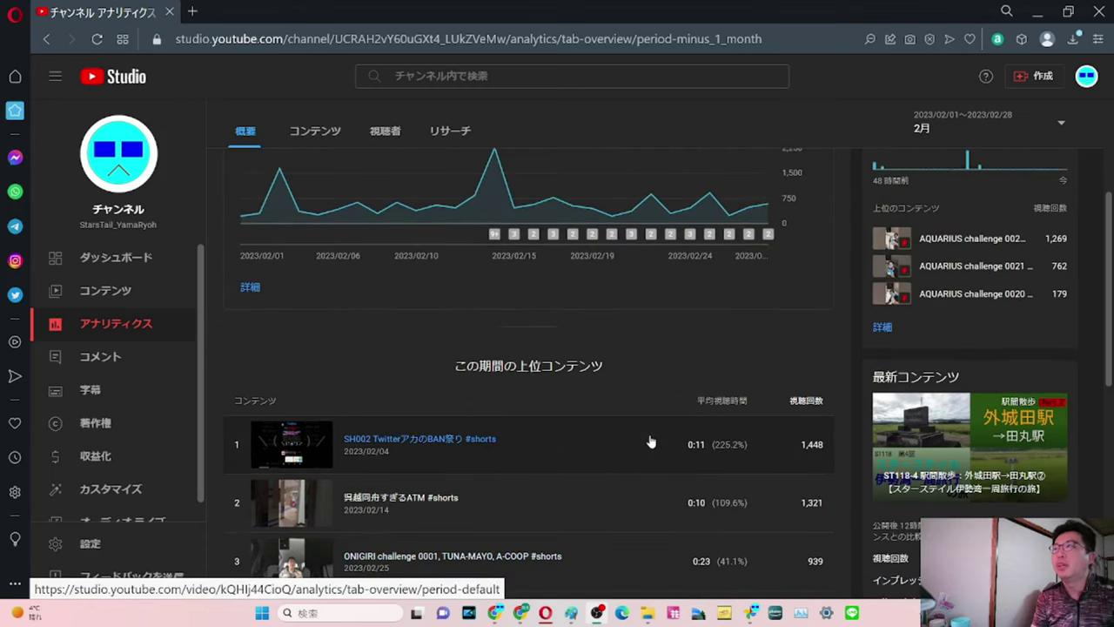
scroll(657, 415, up, 2)
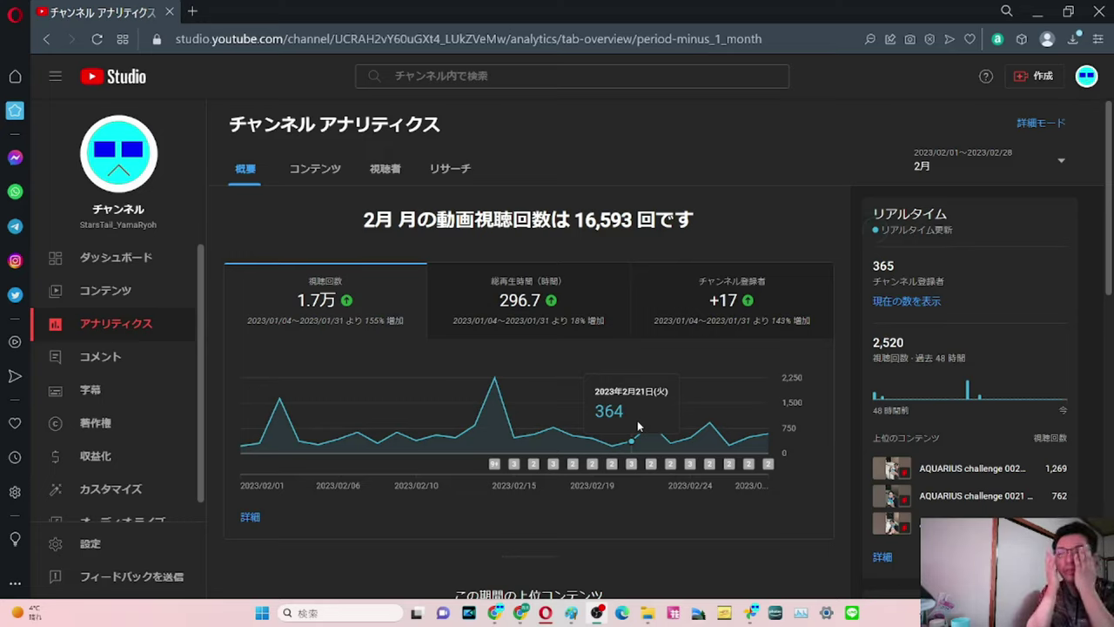
- Switch to the ニコニコ収益率データ spreadsheet in Google Sheets and show its YT sheet in full screen
click(501, 616)
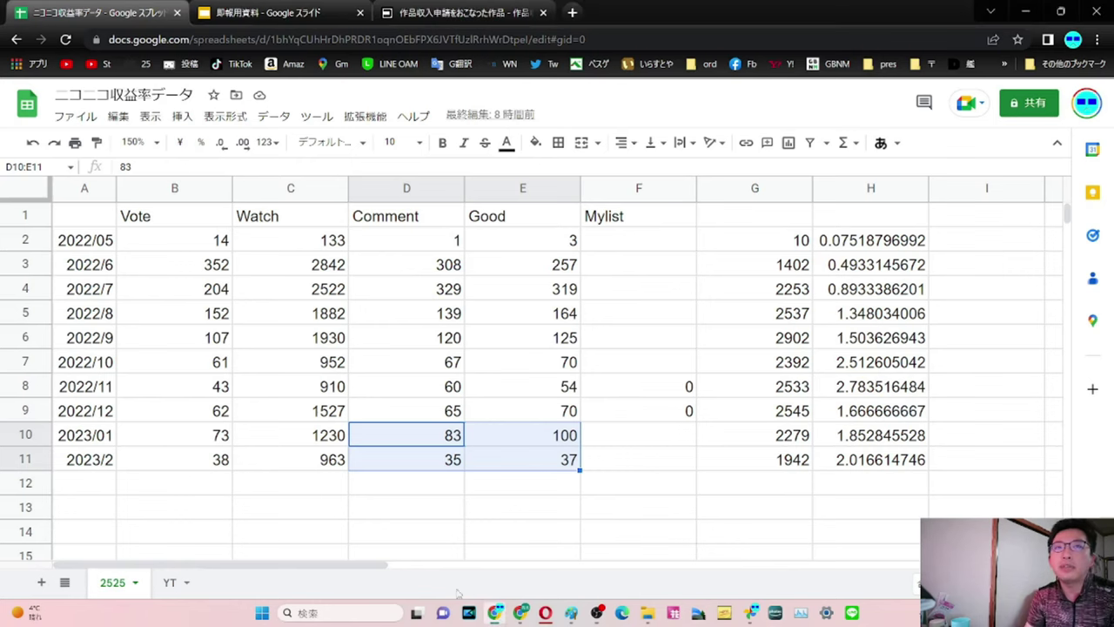
click(268, 488)
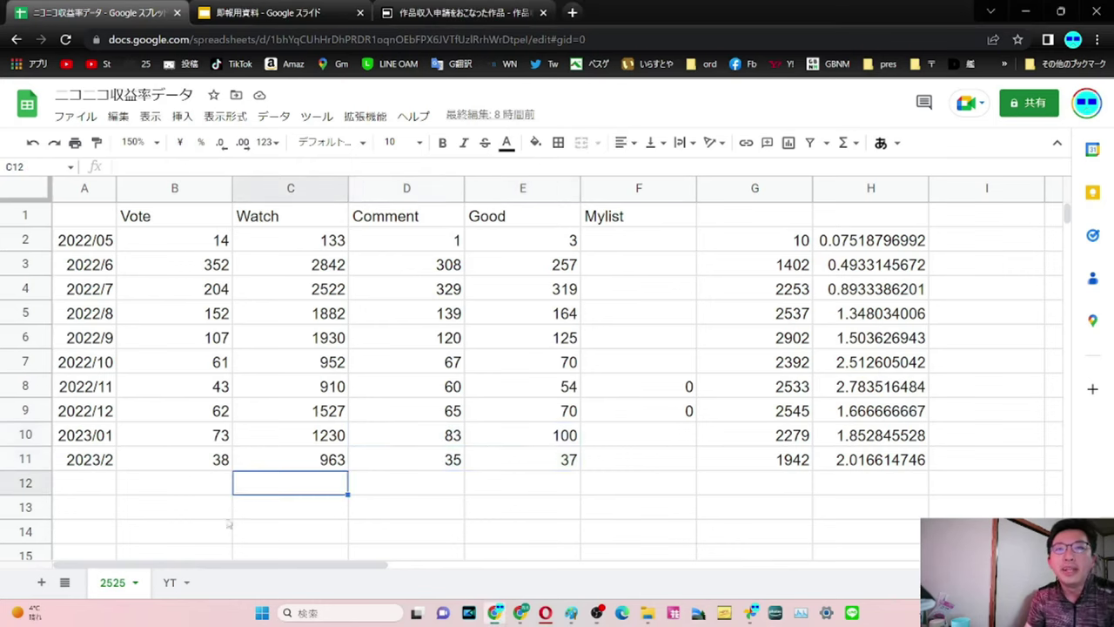
click(169, 582)
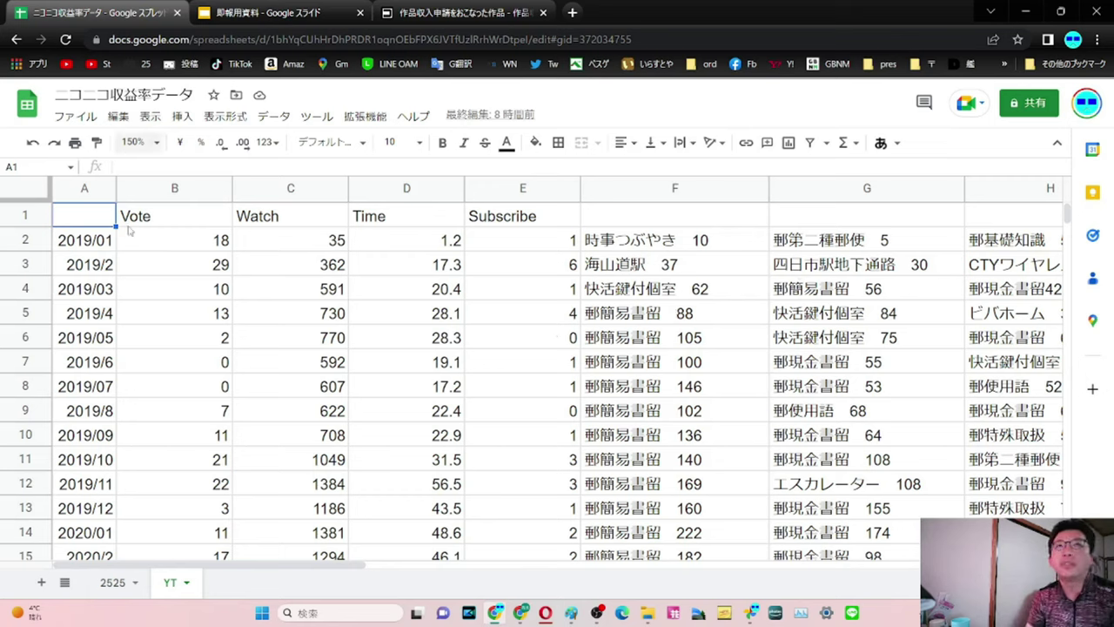
click(199, 246)
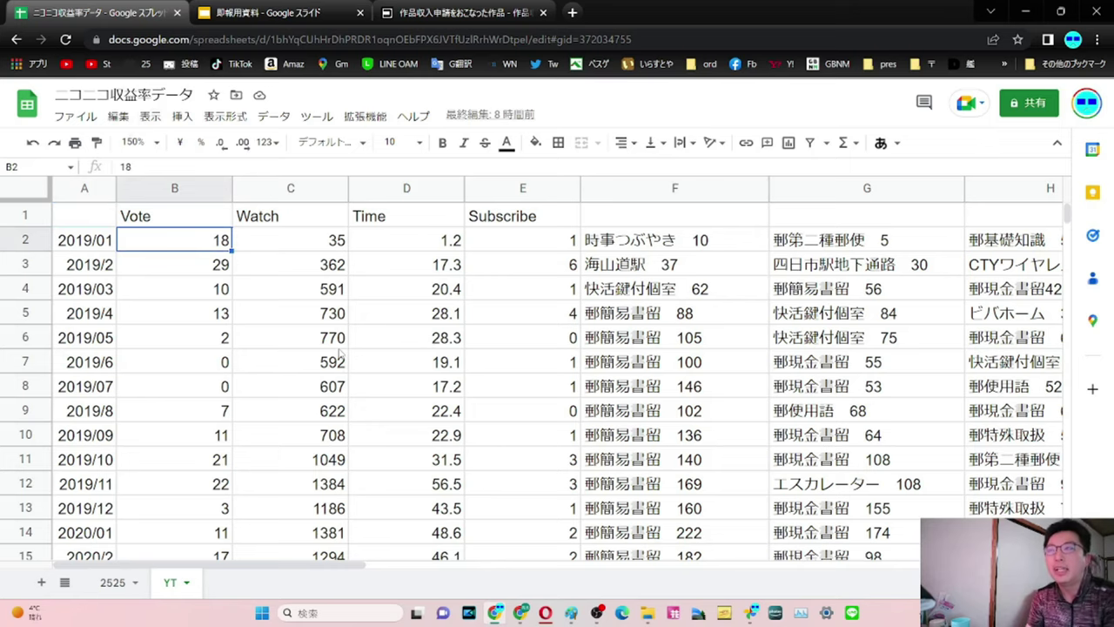
key(F11)
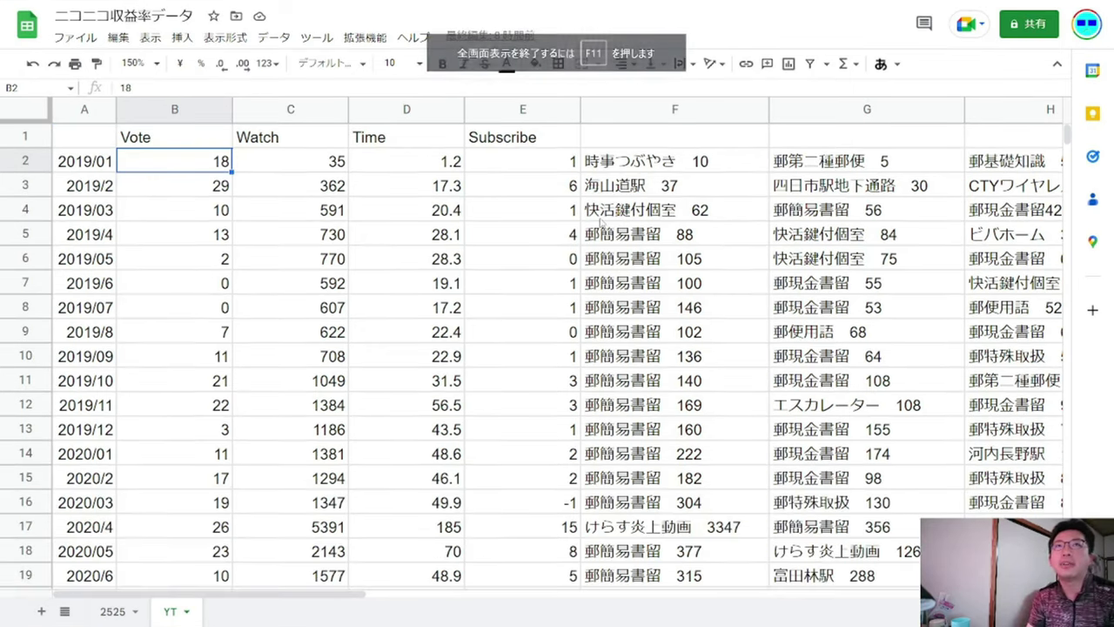
- Look through the monthly YouTube figures from 2019/01 down to 2023/2 and select the whole 2023/2 row
click(82, 163)
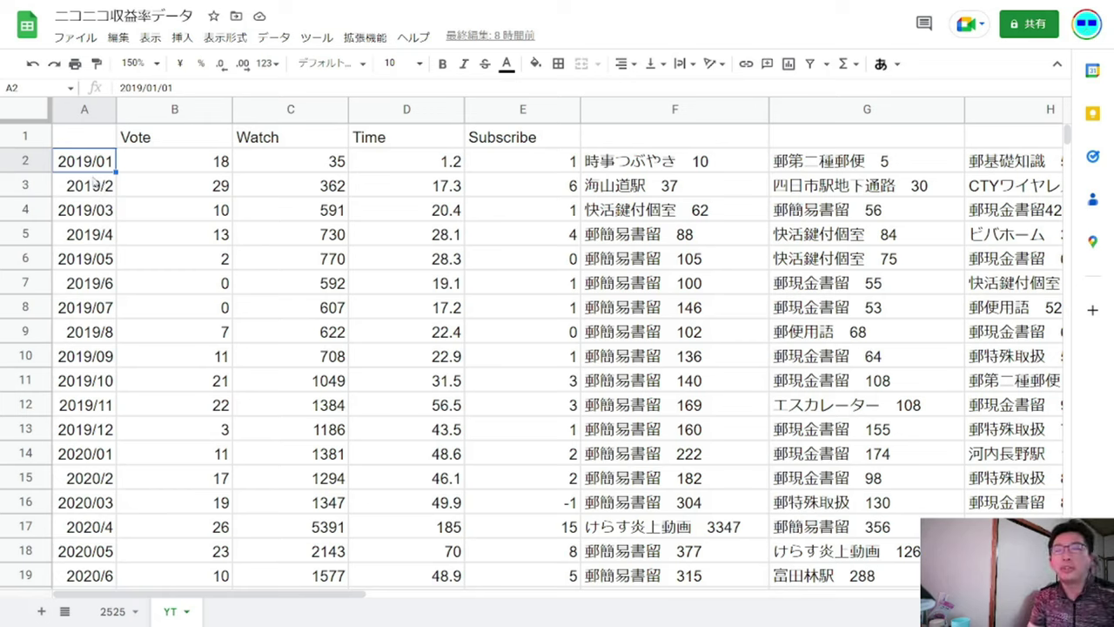
scroll(96, 225, down, 3)
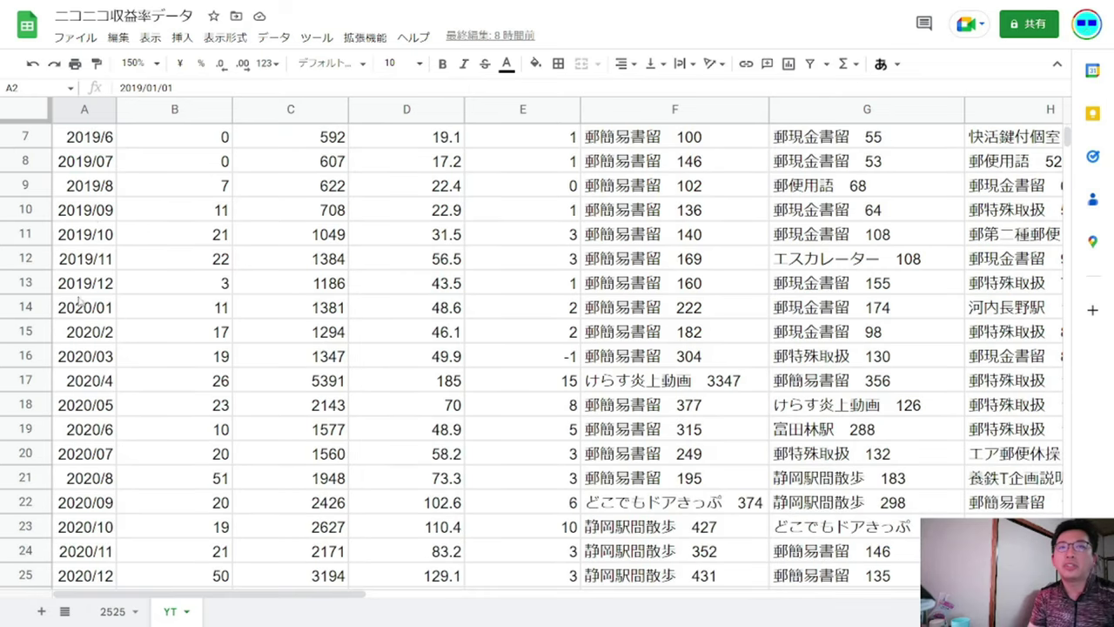
scroll(81, 303, down, 2)
scroll(81, 303, down, 8)
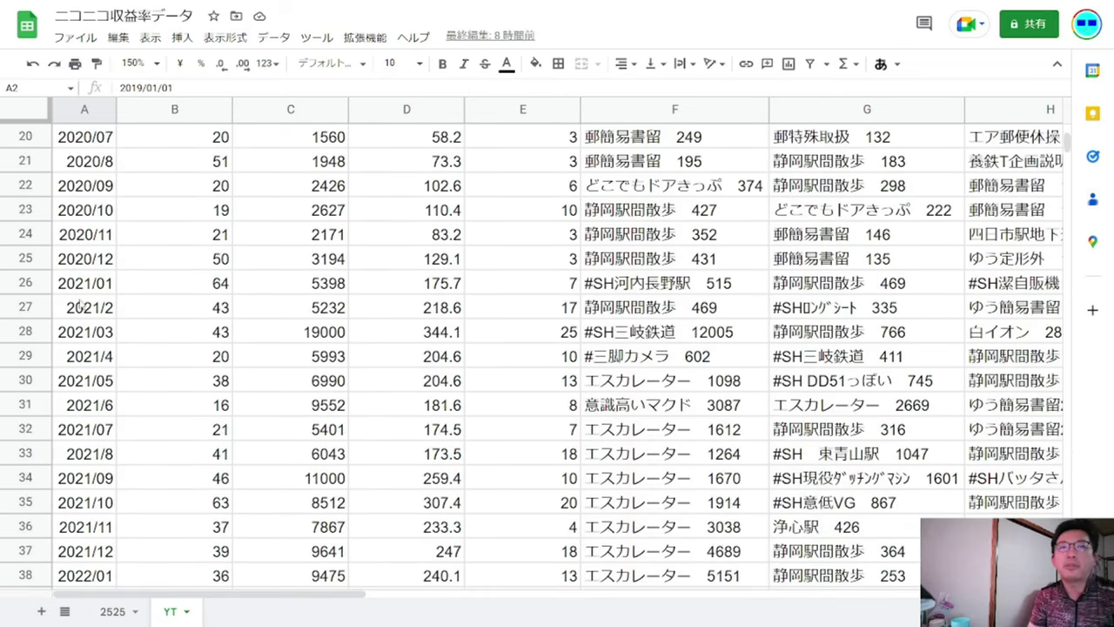
scroll(81, 304, down, 3)
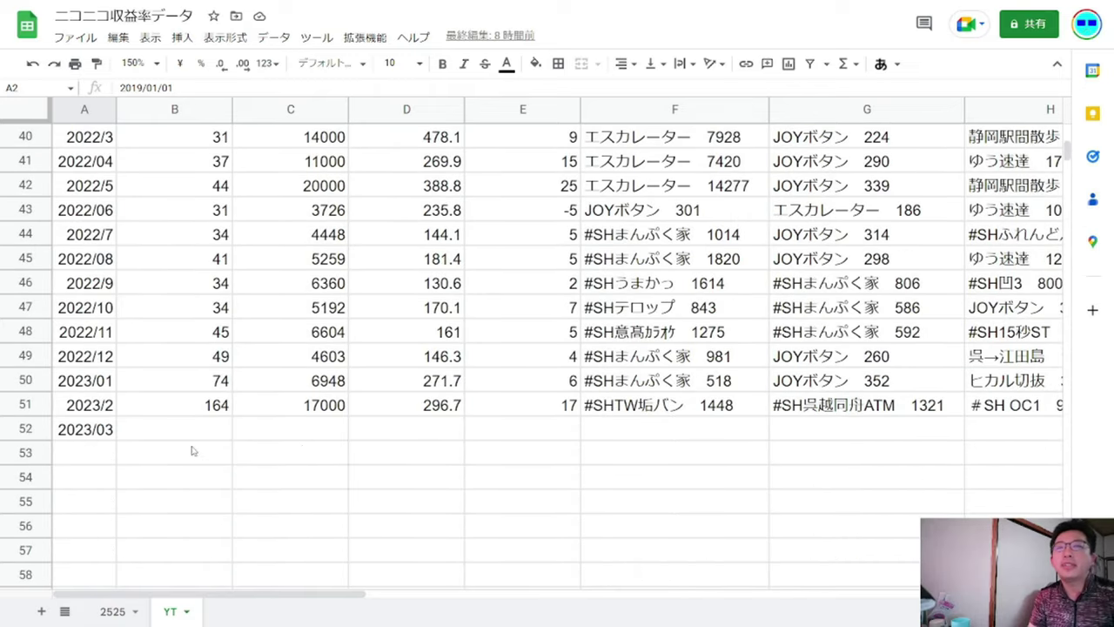
click(34, 405)
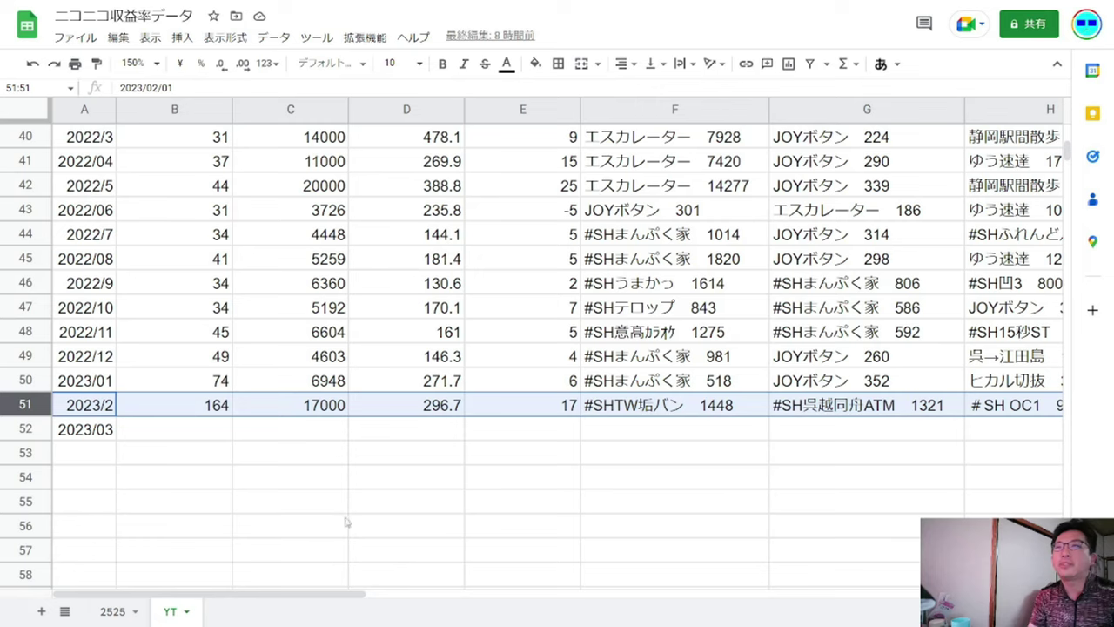
- Compare the earlier monthly watch, time and subscriber figures, ending back at the first rows of the YT sheet
scroll(346, 520, up, 4)
scroll(346, 521, up, 9)
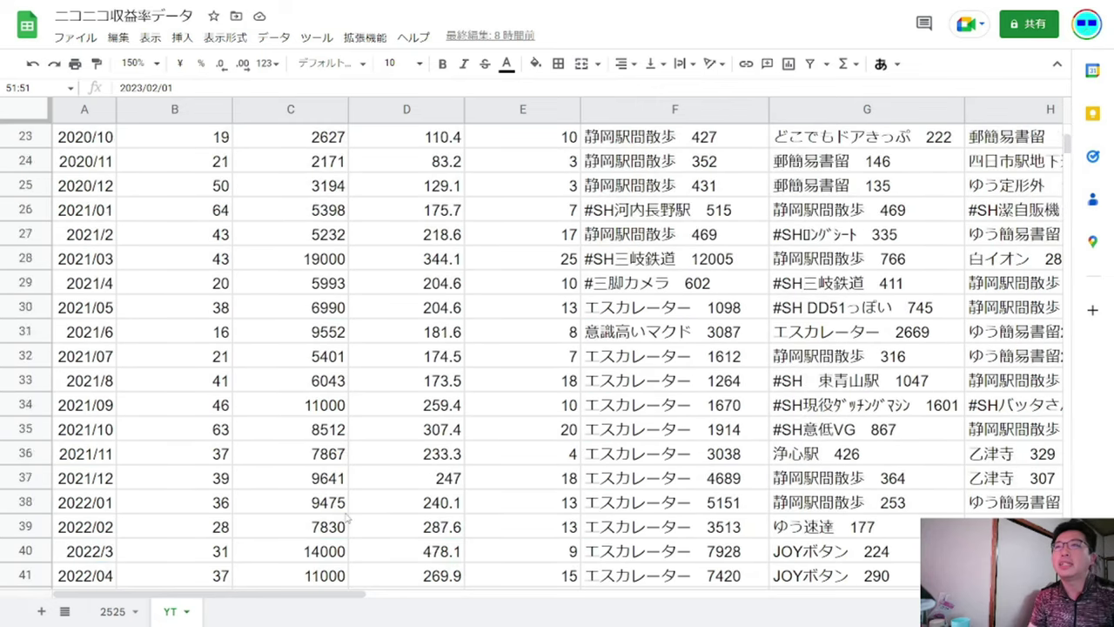
scroll(341, 519, up, 2)
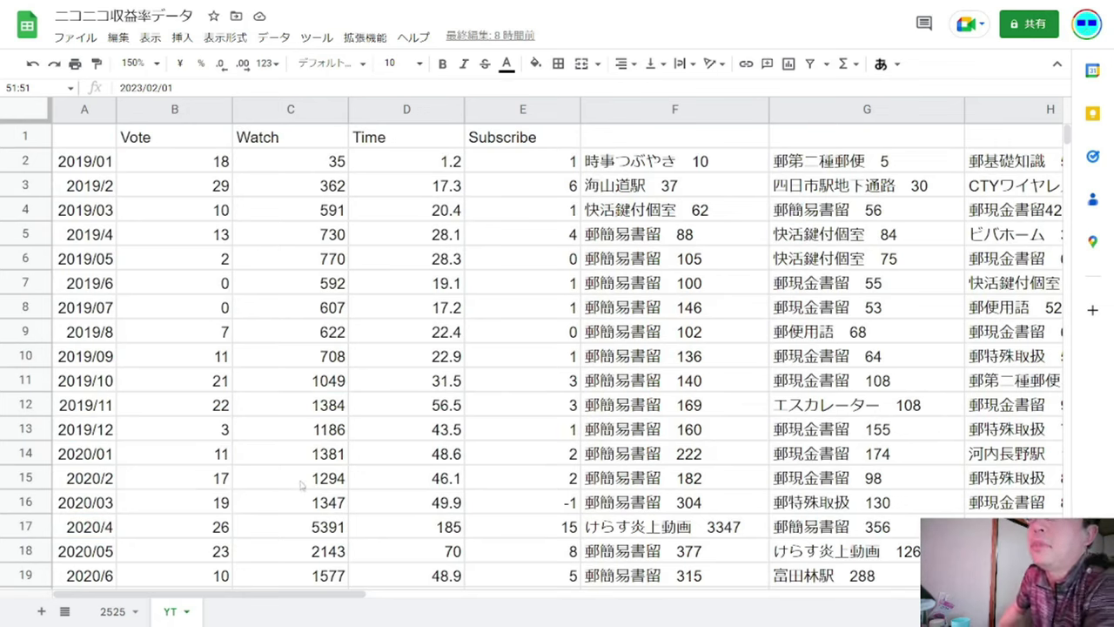
scroll(310, 489, down, 6)
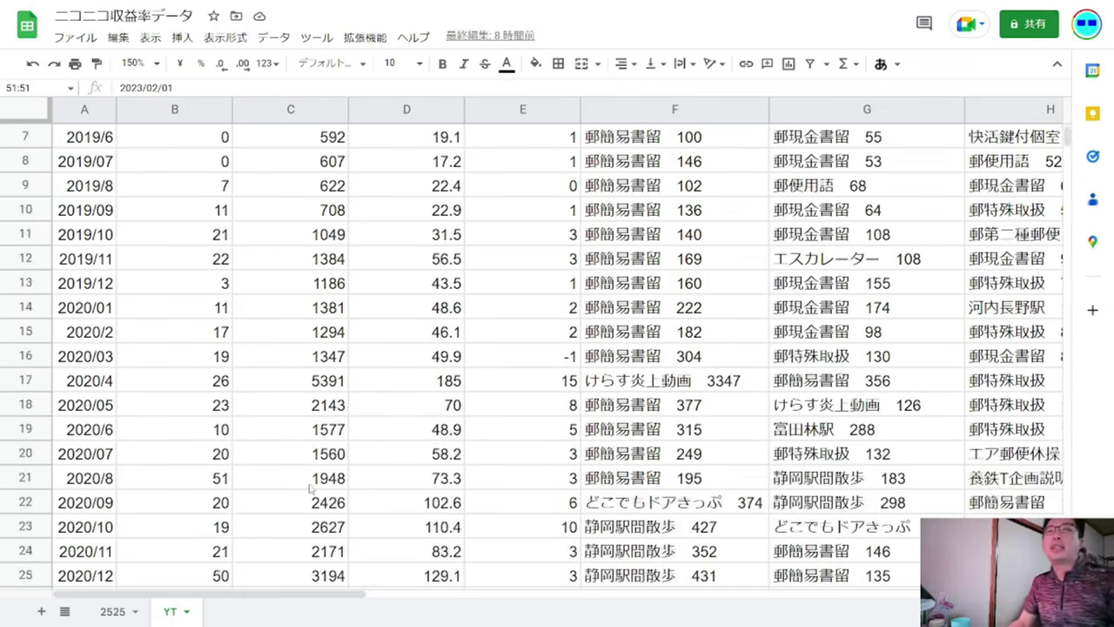
scroll(310, 489, down, 2)
scroll(309, 488, down, 5)
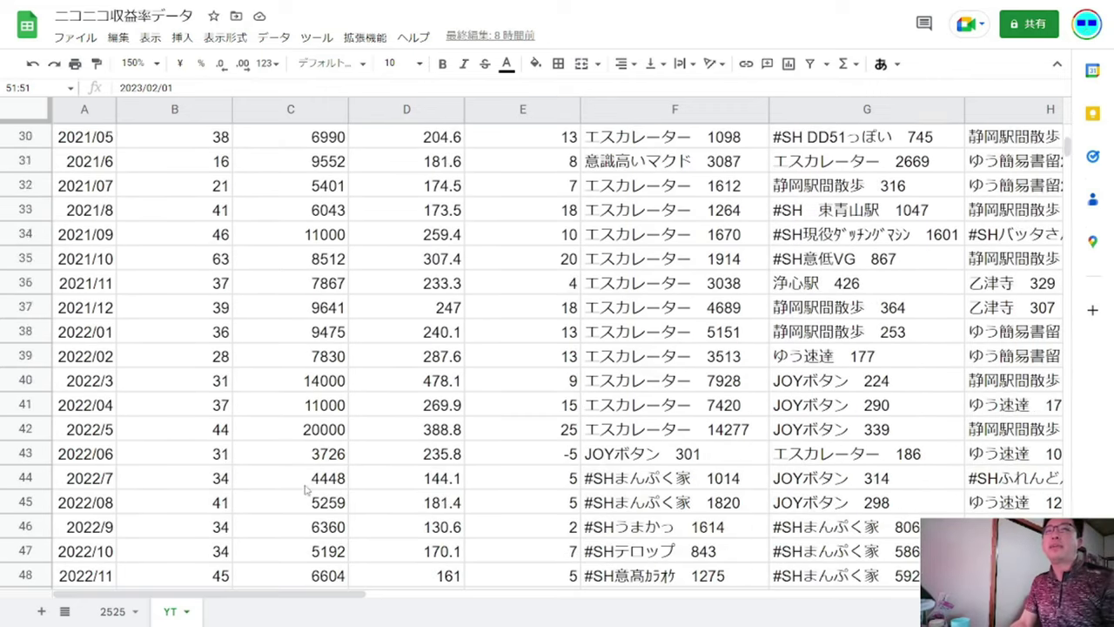
scroll(305, 490, up, 13)
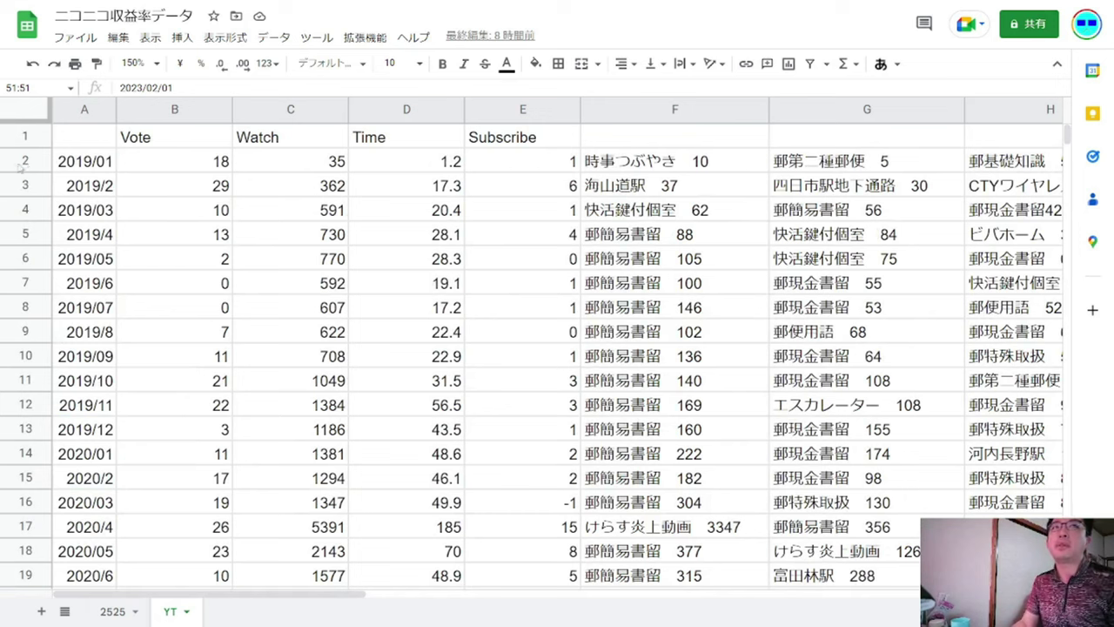
- Change the column B header in cell B1 from Vote to Upload
click(23, 160)
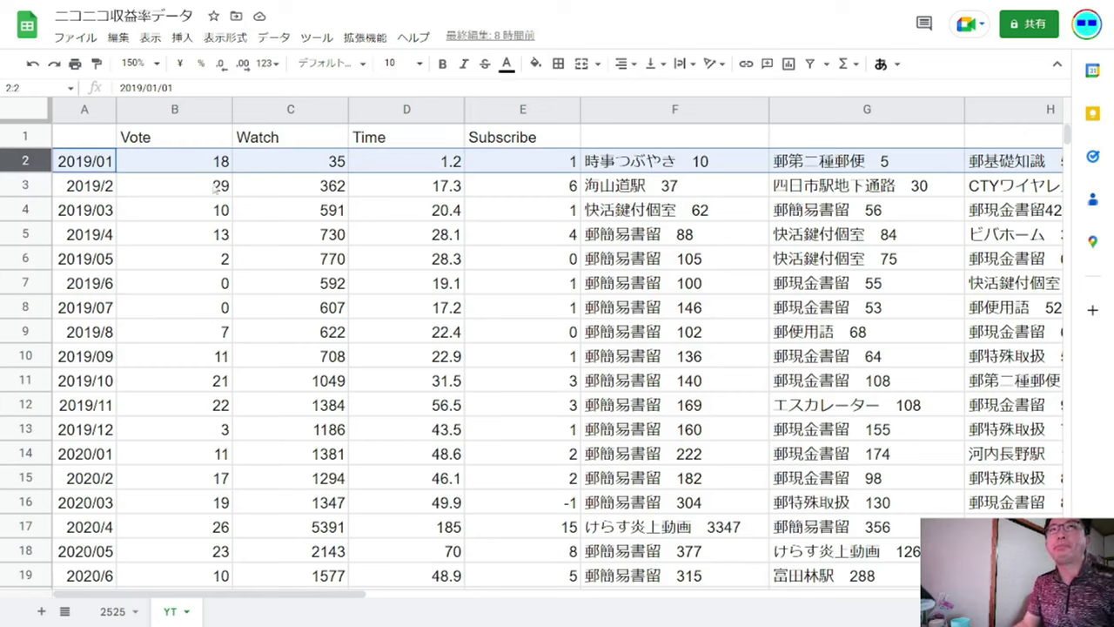
click(189, 170)
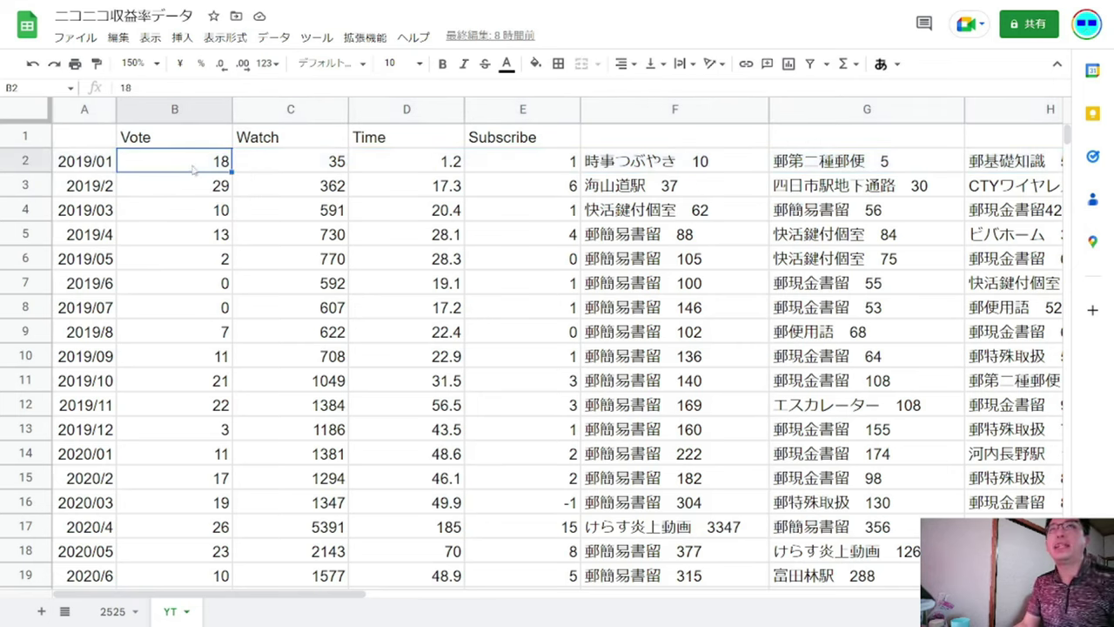
click(282, 145)
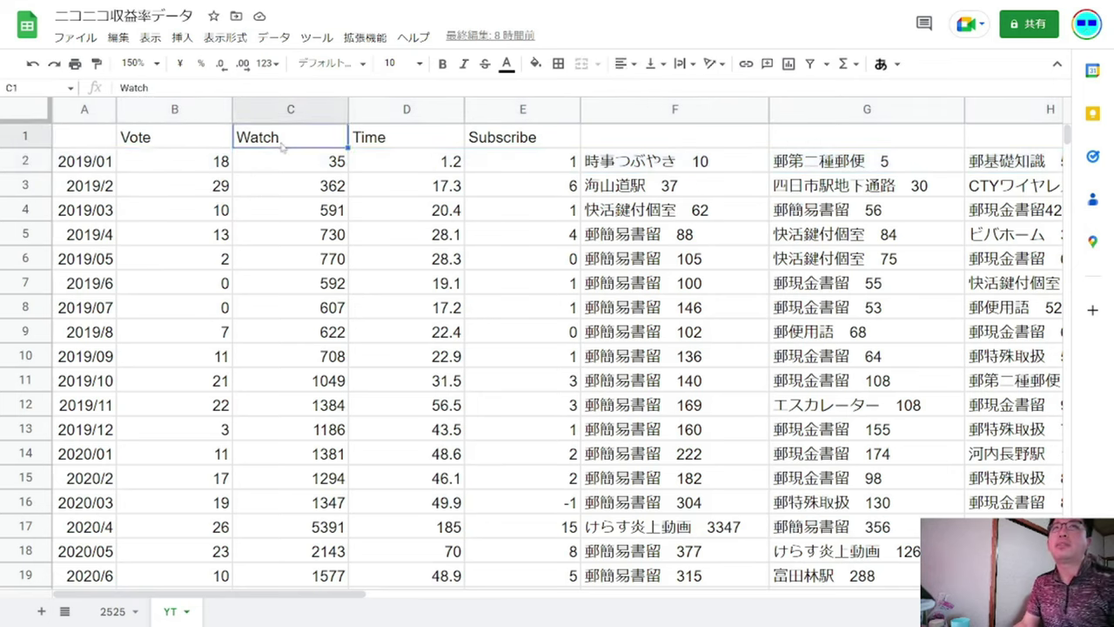
click(185, 146)
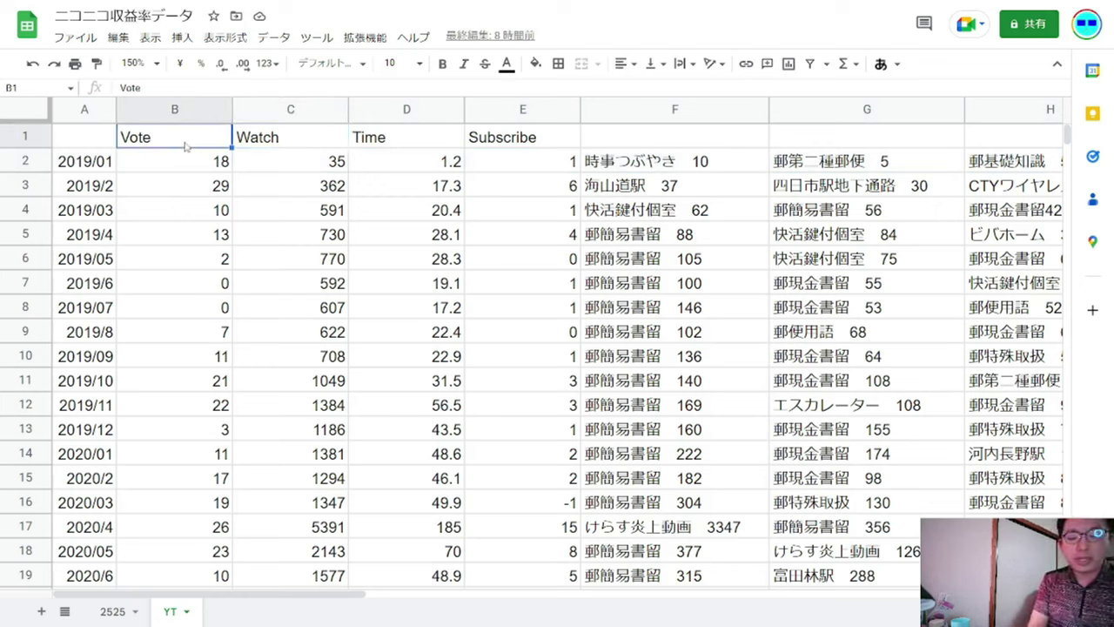
text(Uplo)
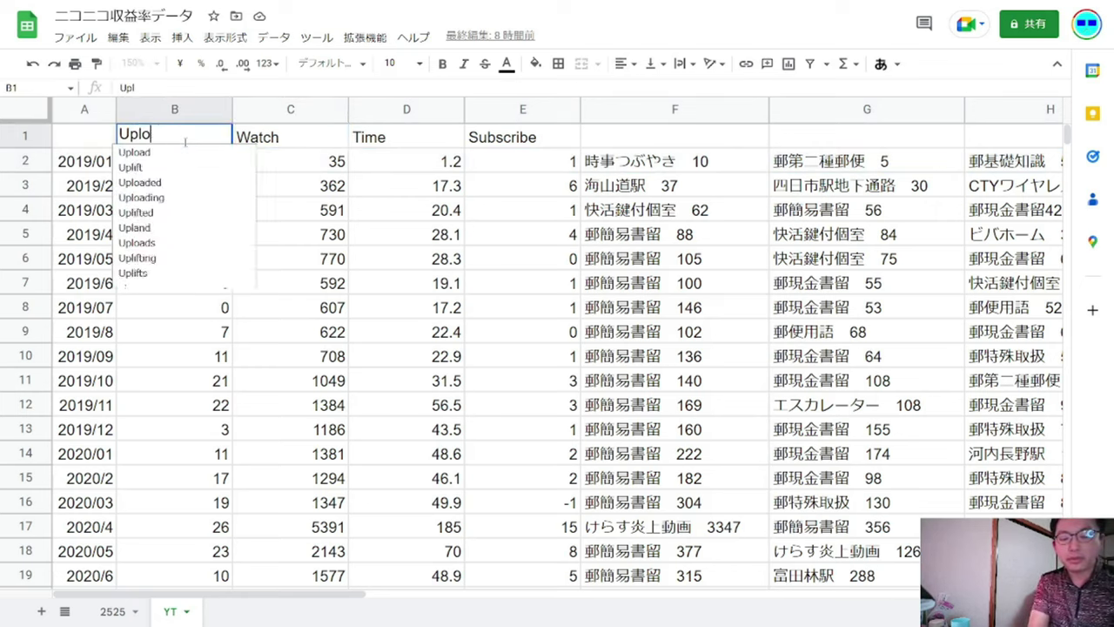
text(ad)
key(Return)
key(Return)
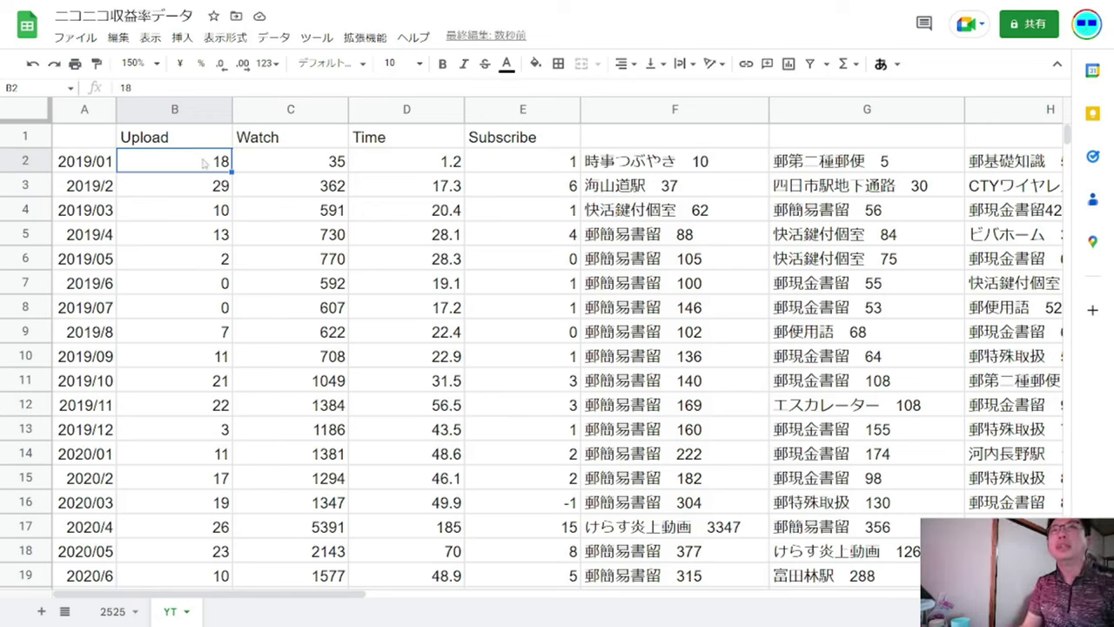
- Go through the 2019/01 upload, watch, time and subscribe values in cells B2 to E2 one by one
drag(209, 165, 261, 165)
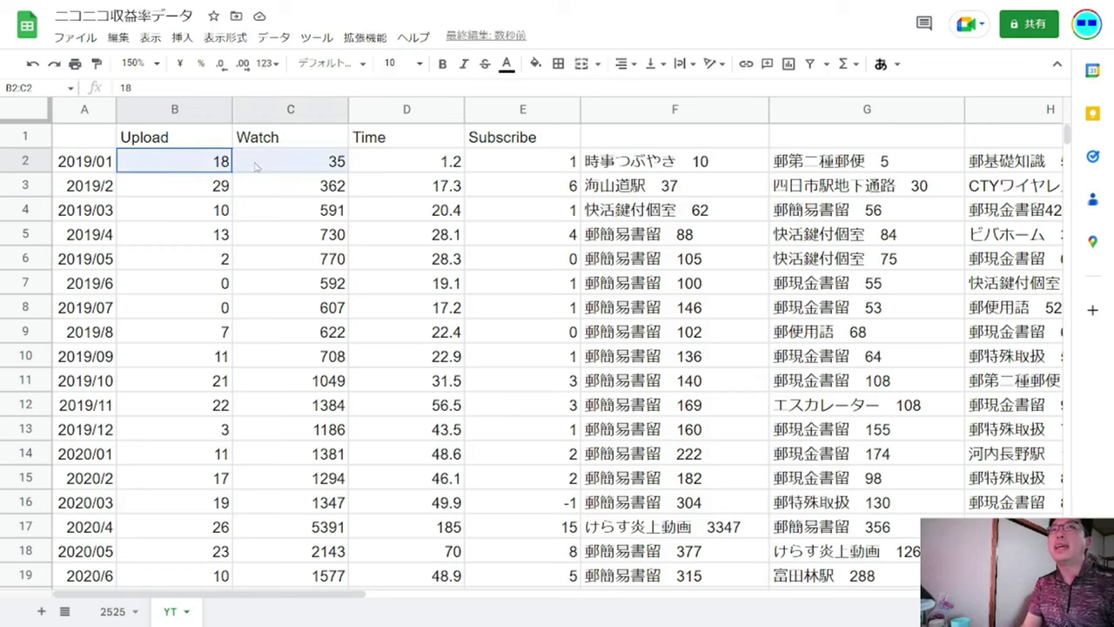
click(275, 165)
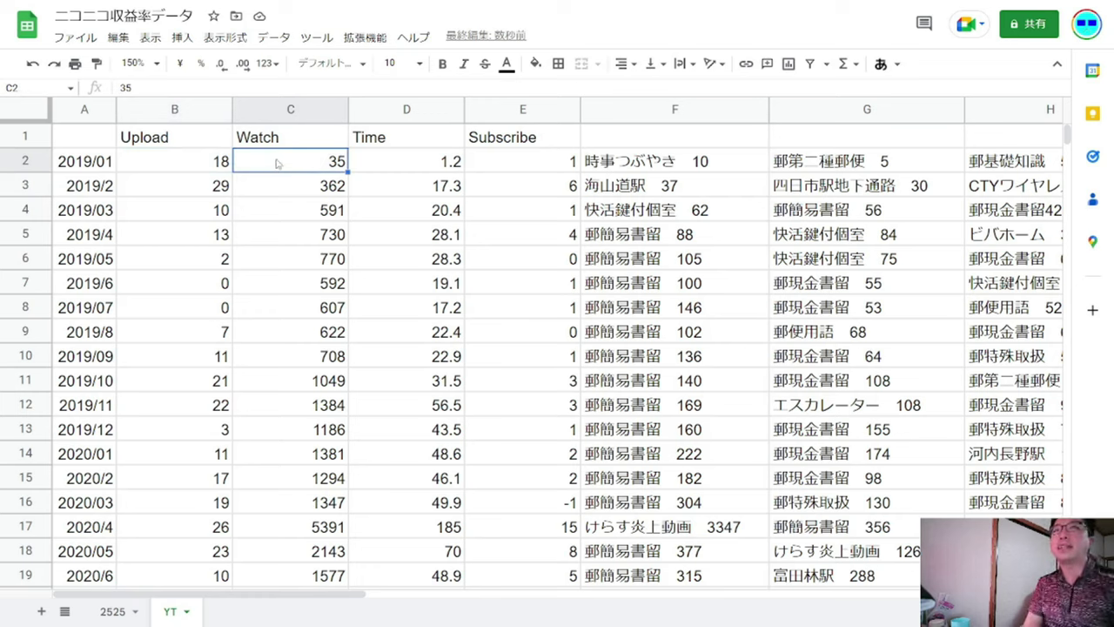
click(397, 162)
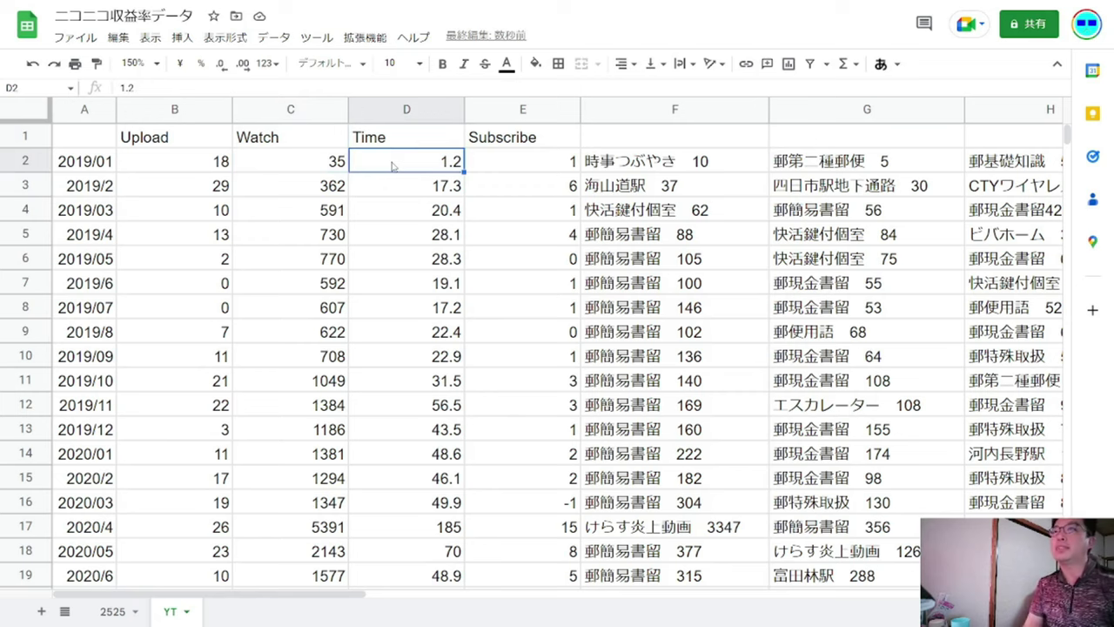
click(513, 163)
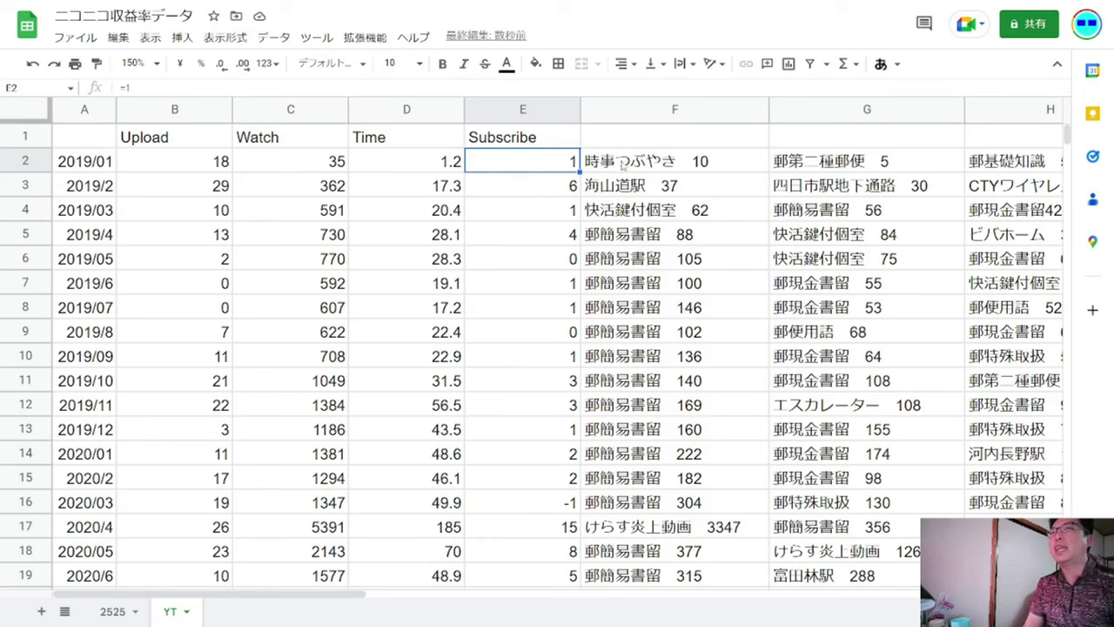
- Examine the three top videos of 2019/01 in cells F2 to H2, singling out the second and third entries
drag(631, 163, 974, 166)
mouse_move(1050, 162)
mouse_down()
mouse_move(1046, 141)
mouse_move(1044, 165)
mouse_up()
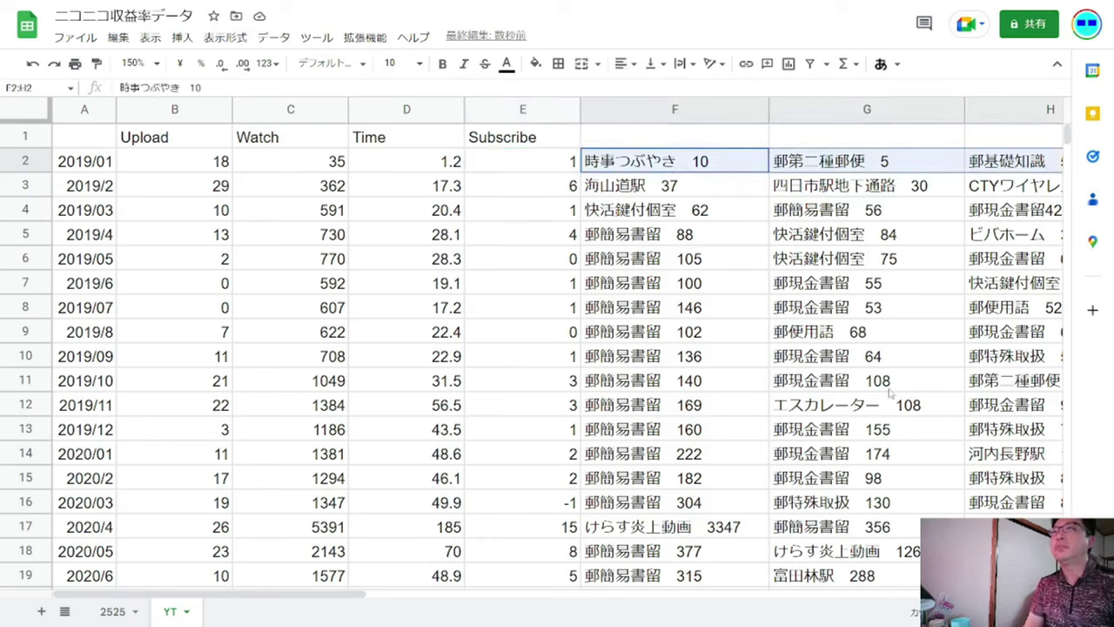
drag(363, 595, 503, 588)
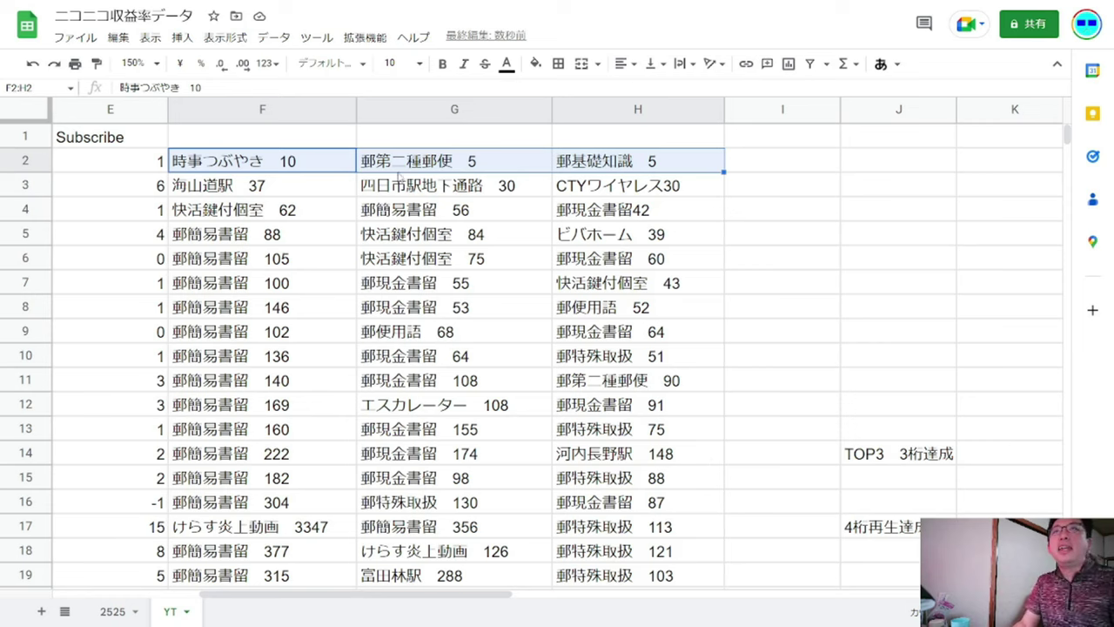
click(407, 165)
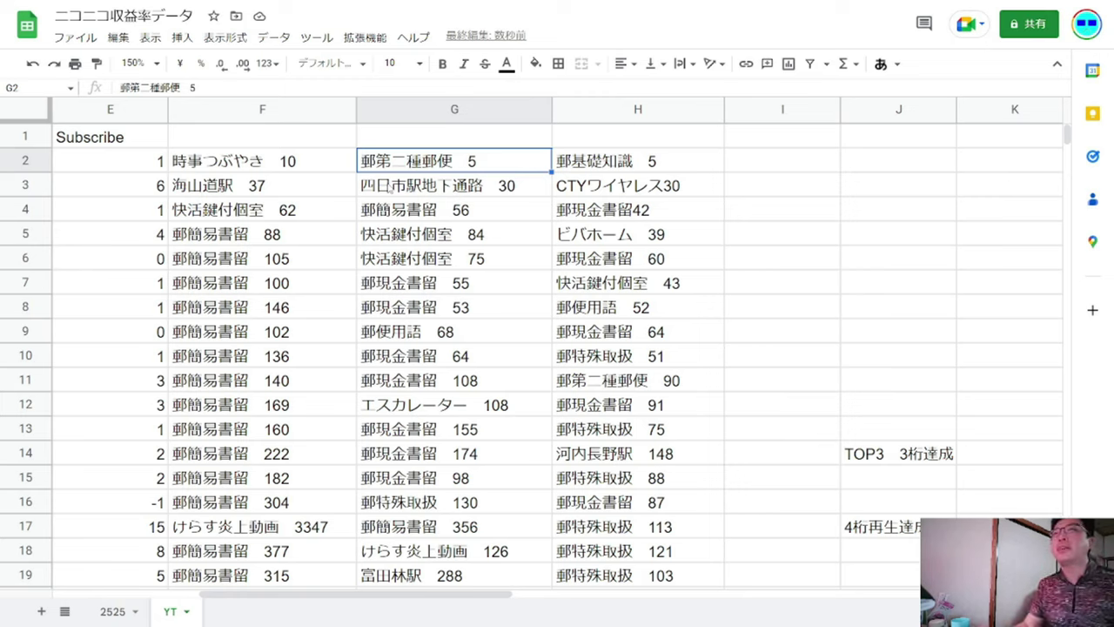
click(578, 165)
click(506, 167)
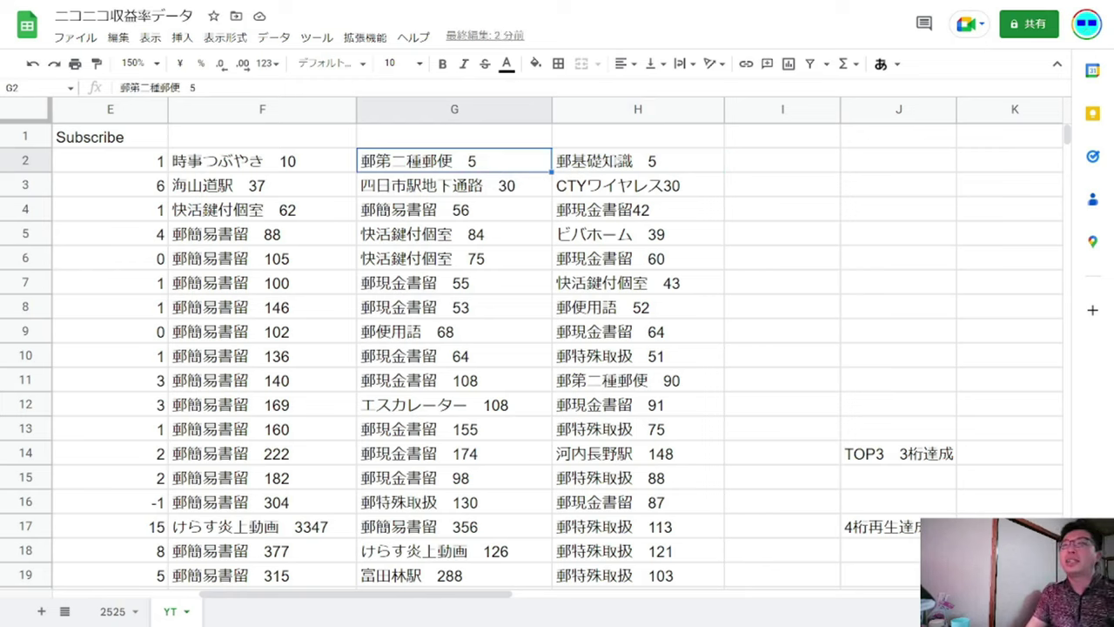
drag(616, 162, 488, 158)
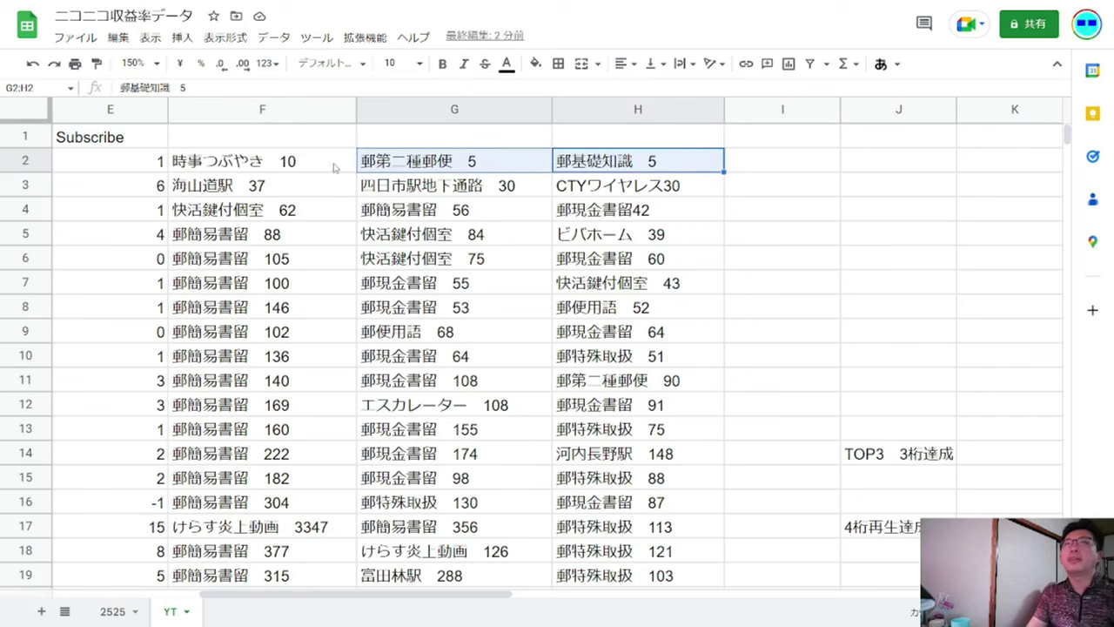
- Move on to the 2019/2 figures in row 3, highlighting B3 to H3 and singling out the upload count in B3
drag(237, 163, 299, 168)
click(299, 168)
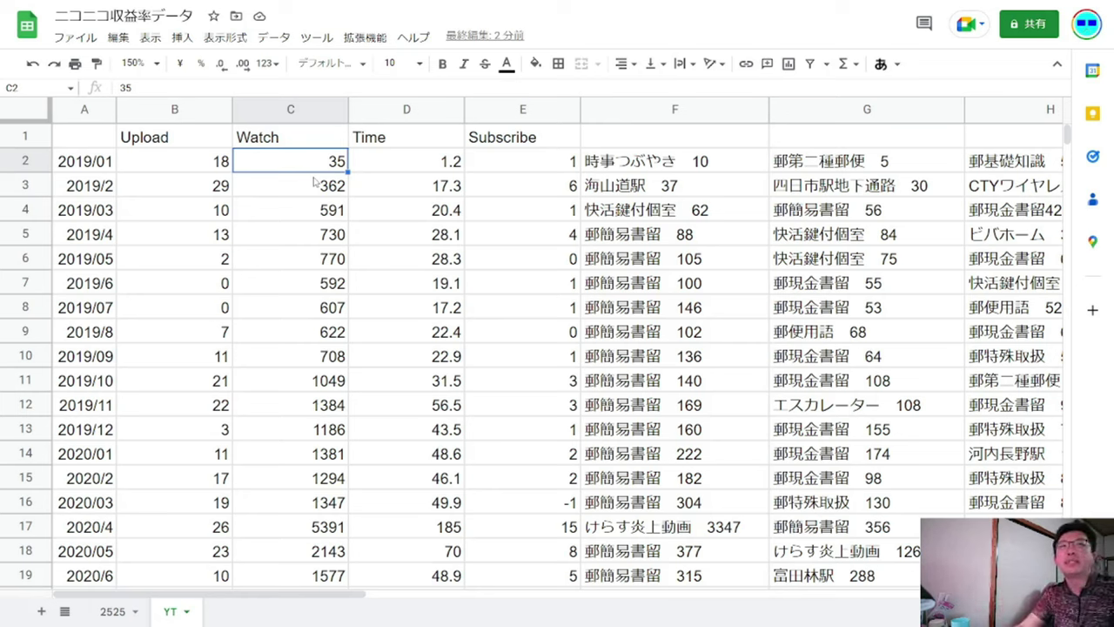
click(207, 190)
drag(267, 210, 1018, 191)
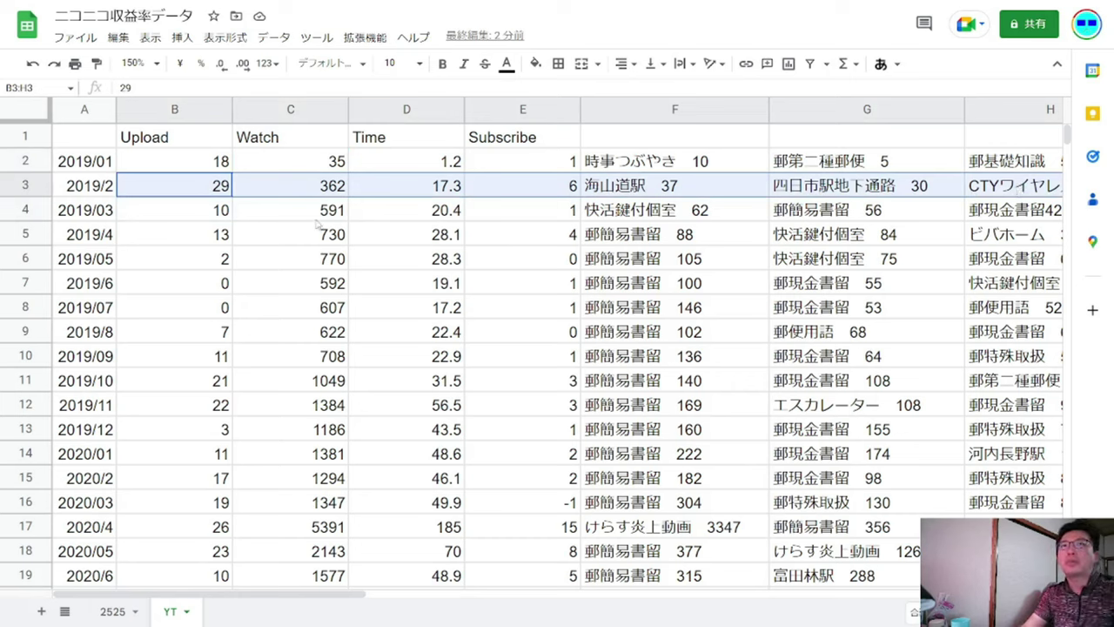
click(319, 213)
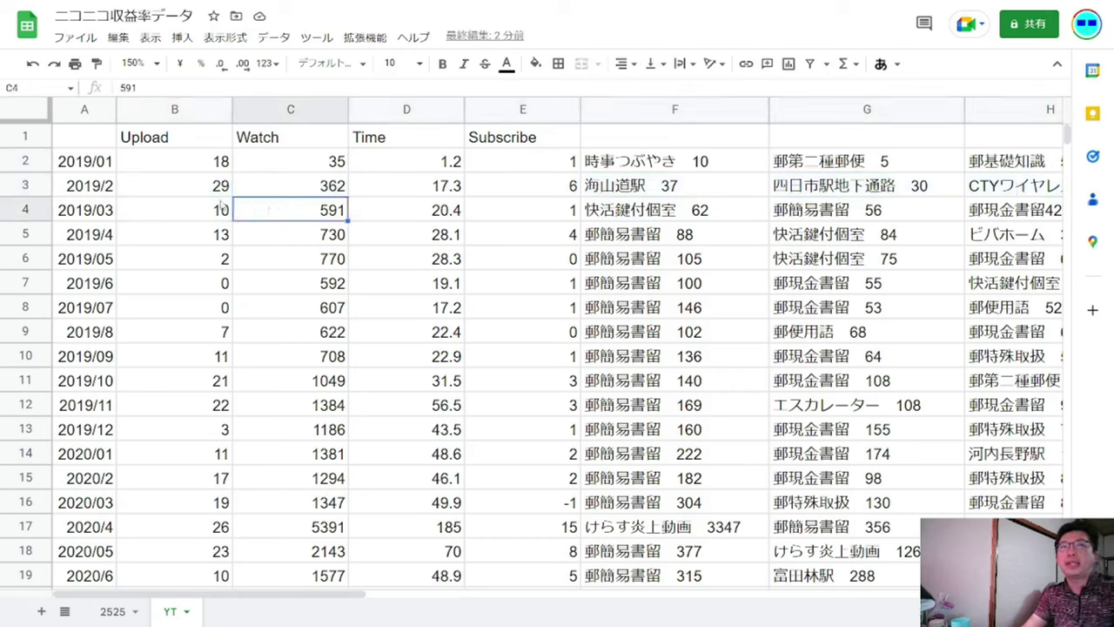
click(28, 186)
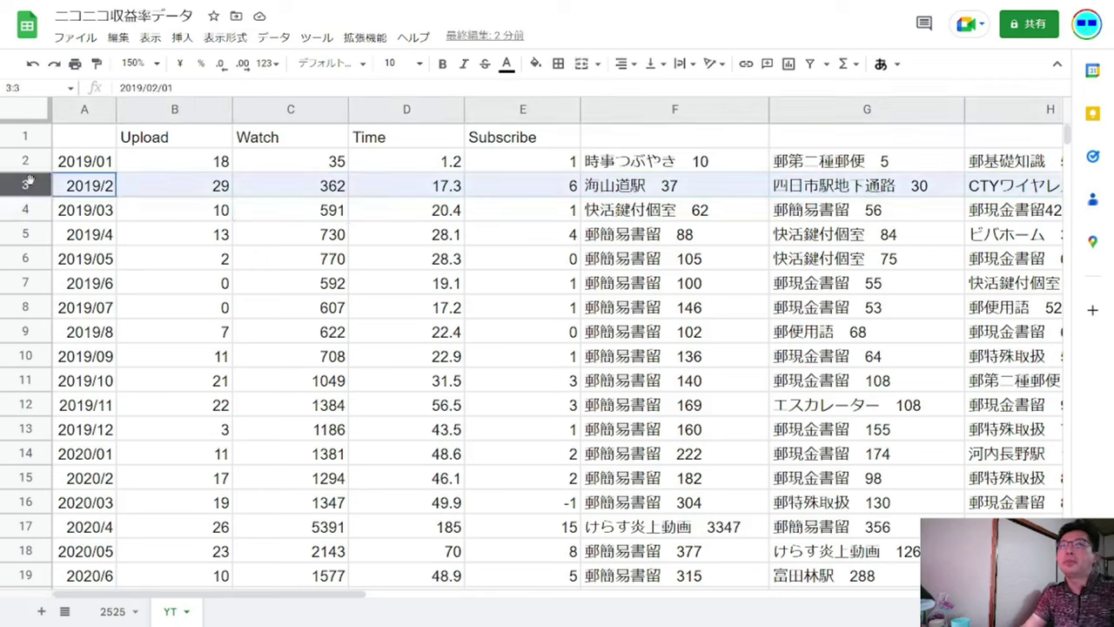
click(225, 184)
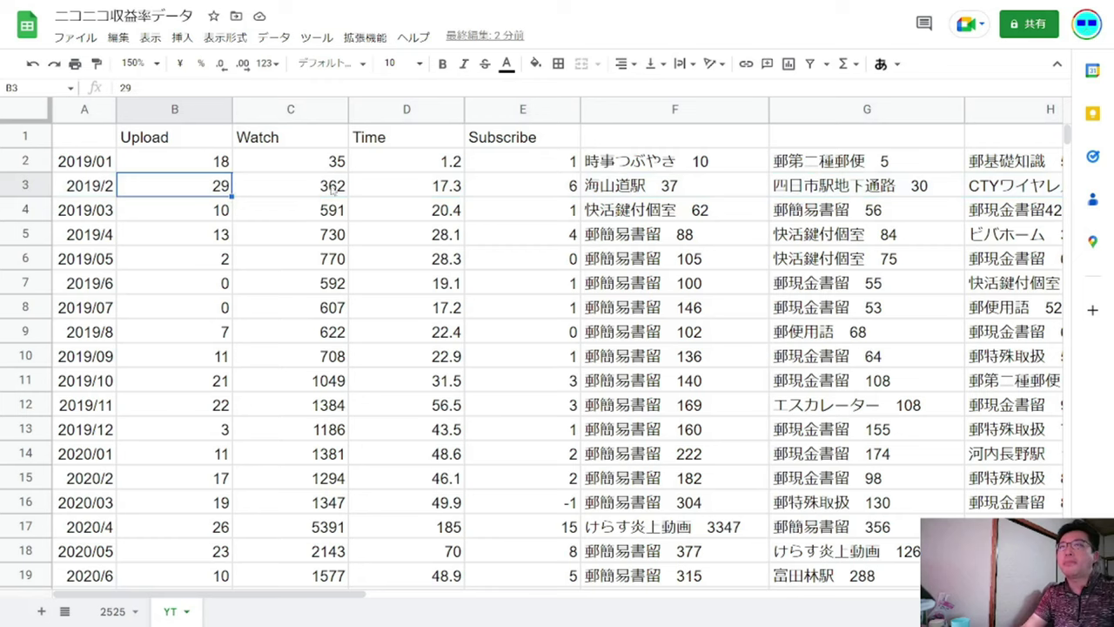
- Compare the watch values of 2019/01 and 2019/2 in cells C2 and C3, along with their full rows
drag(344, 167, 342, 187)
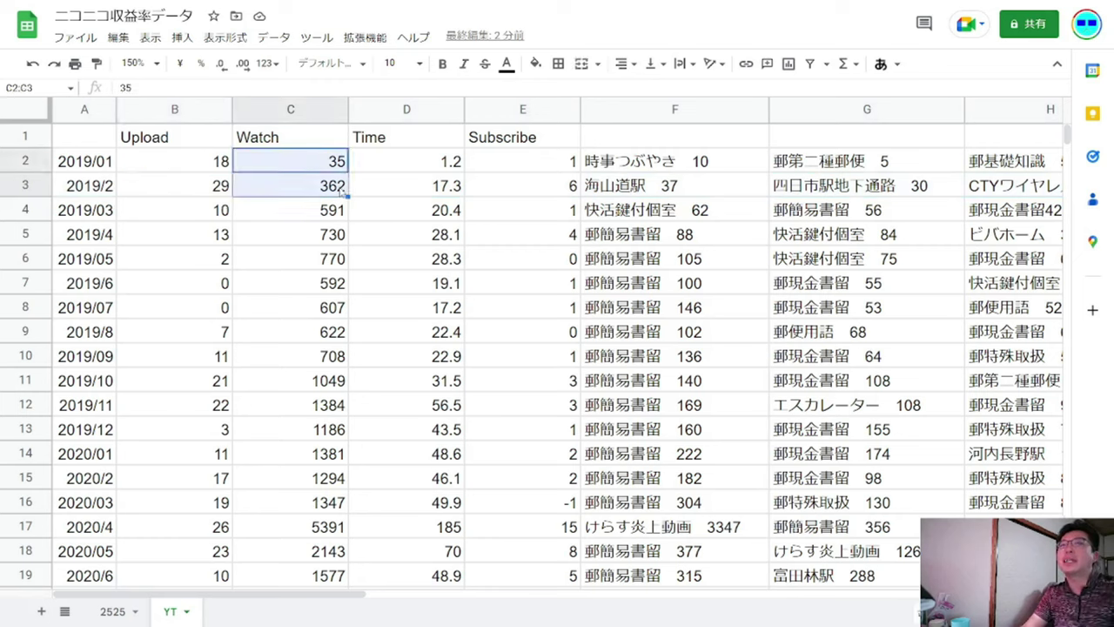
click(339, 192)
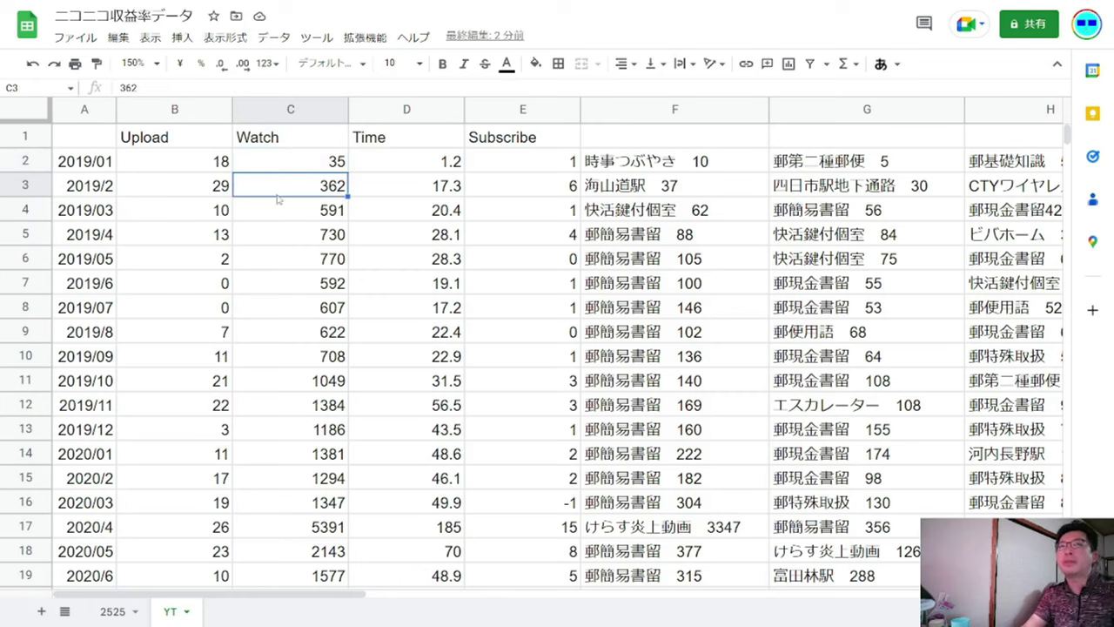
click(40, 186)
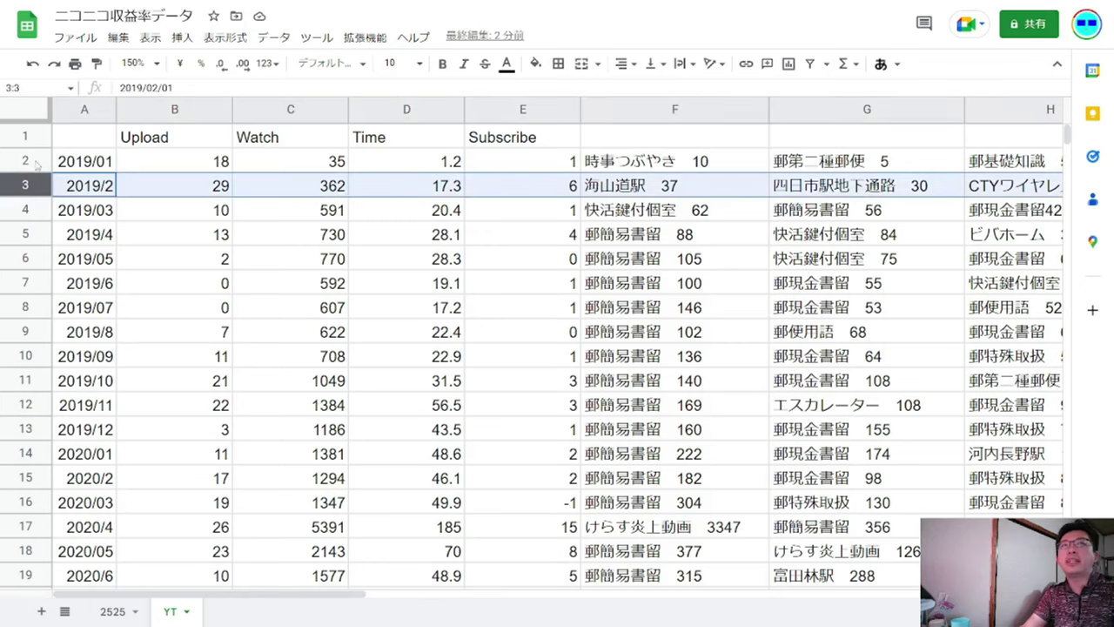
click(35, 158)
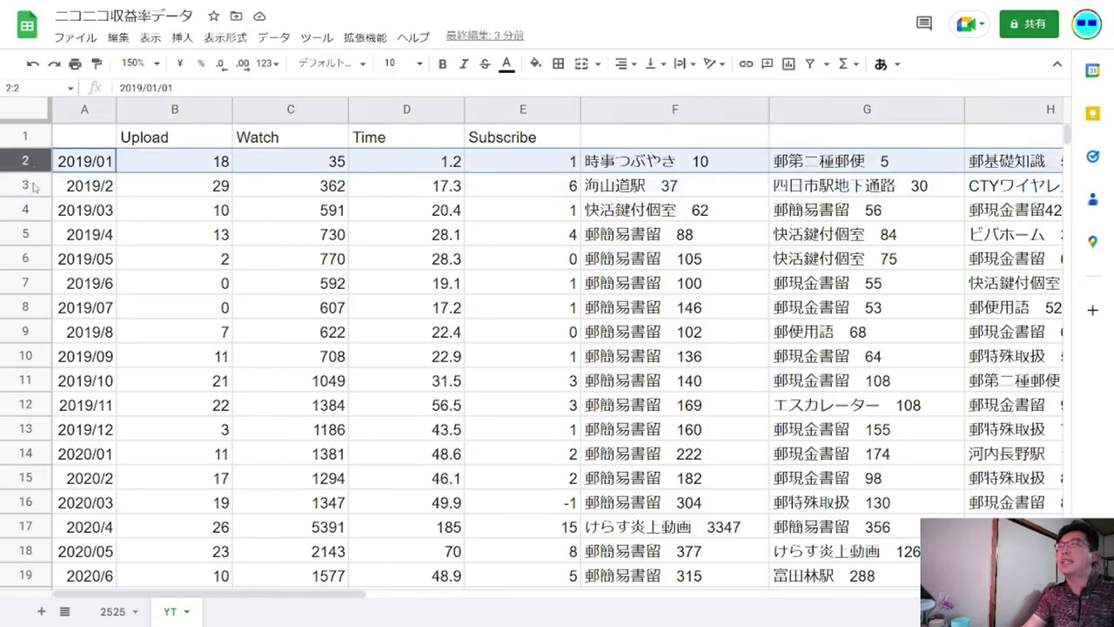
click(33, 193)
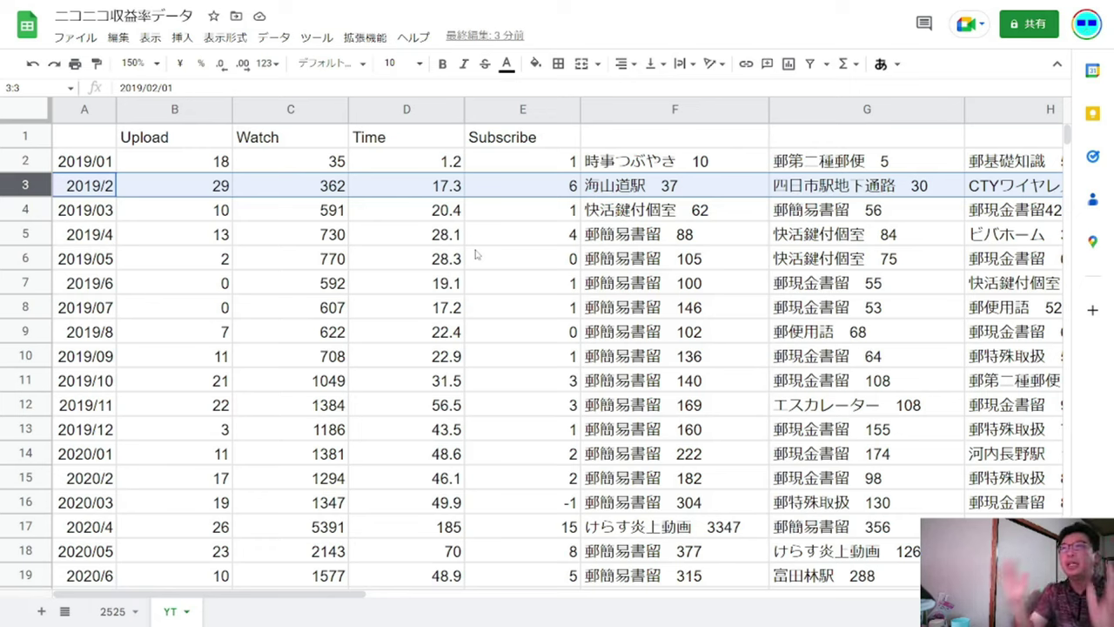
- Examine the three top videos of 2019/2 in cells F3 to H3, including the second and third entries individually
click(705, 193)
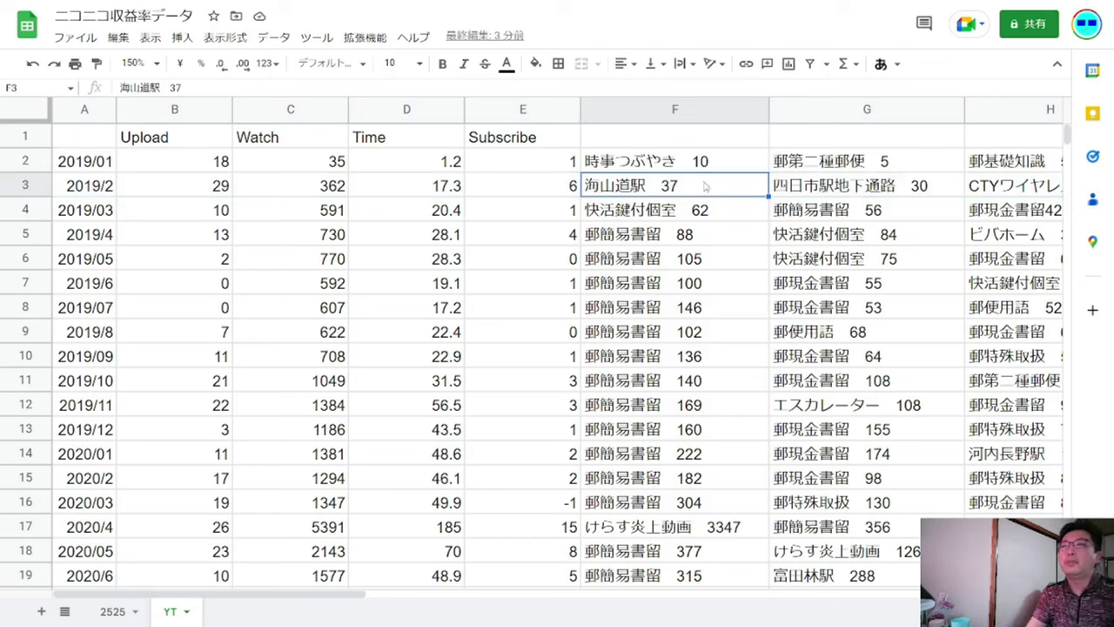
drag(705, 187, 1027, 184)
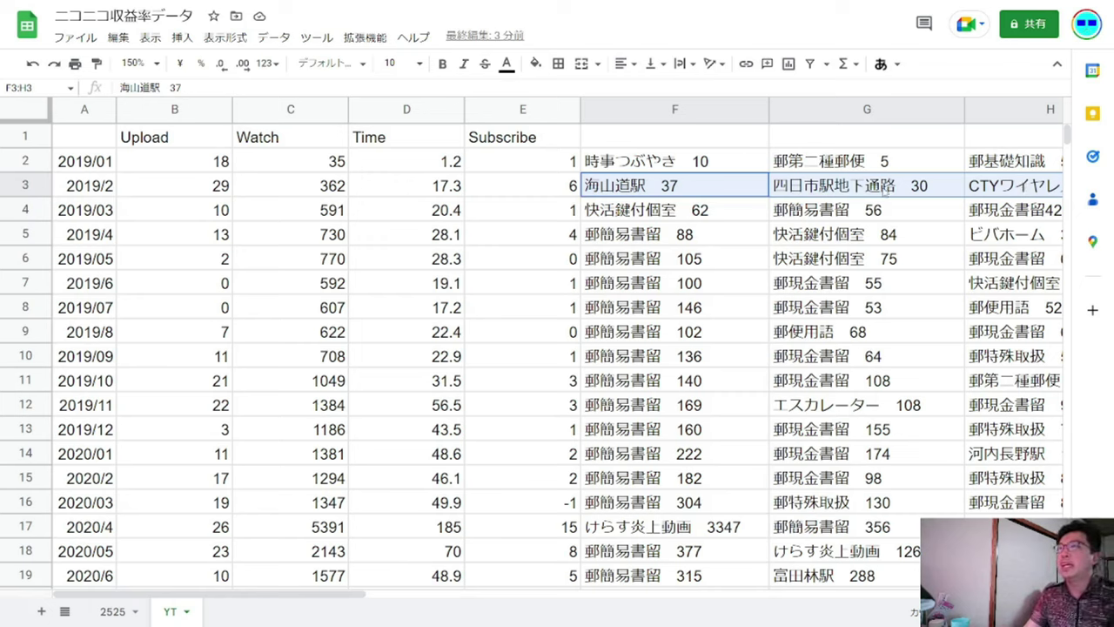
click(881, 196)
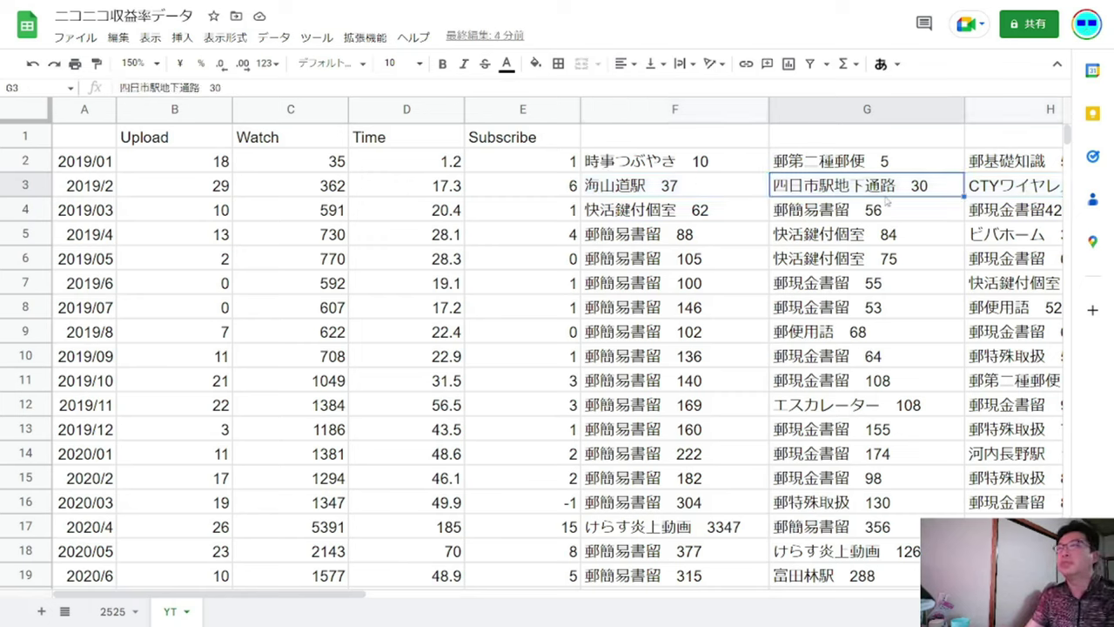
key(Right)
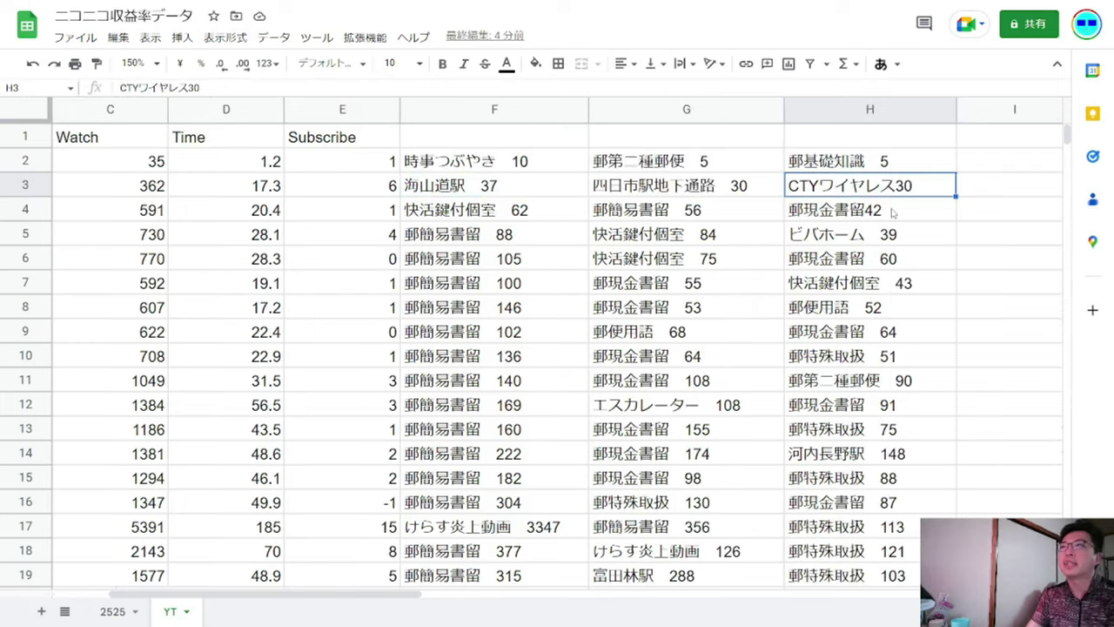
- Compare the second and third top videos of 2019/2 with those of 2019/01 in the range G2:H3
shift+click(678, 180)
drag(860, 192, 729, 193)
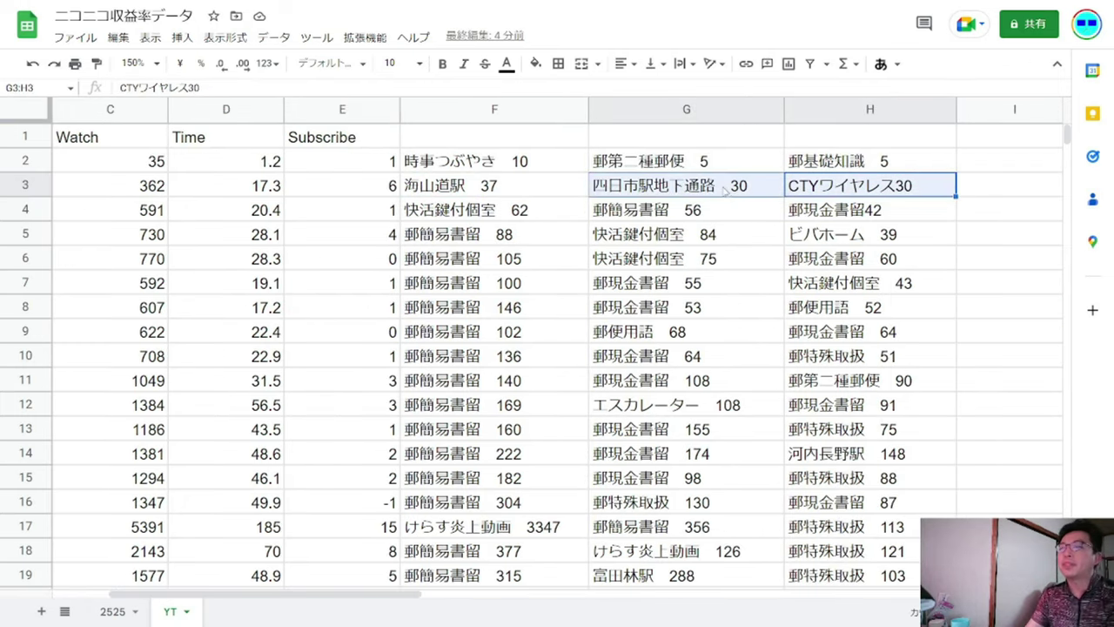
click(729, 193)
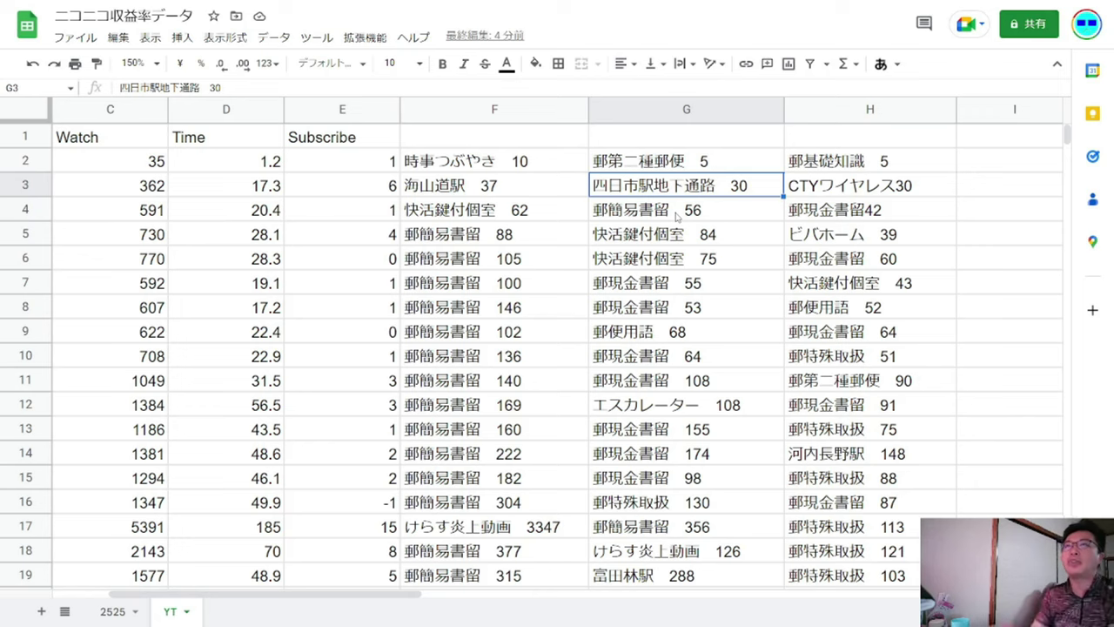
click(440, 142)
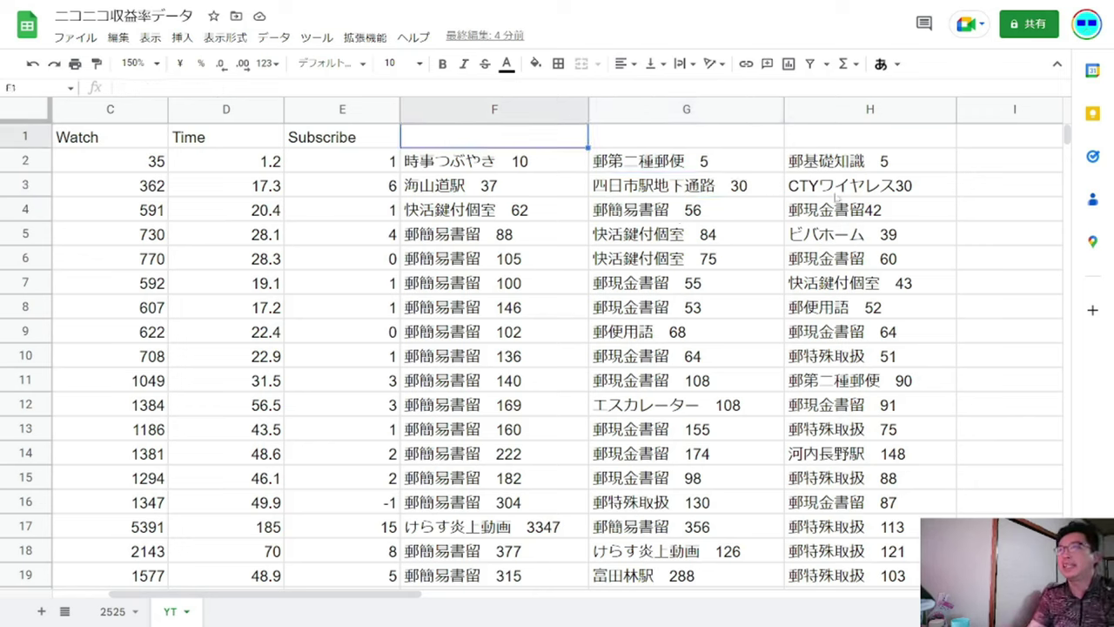
drag(832, 170, 740, 193)
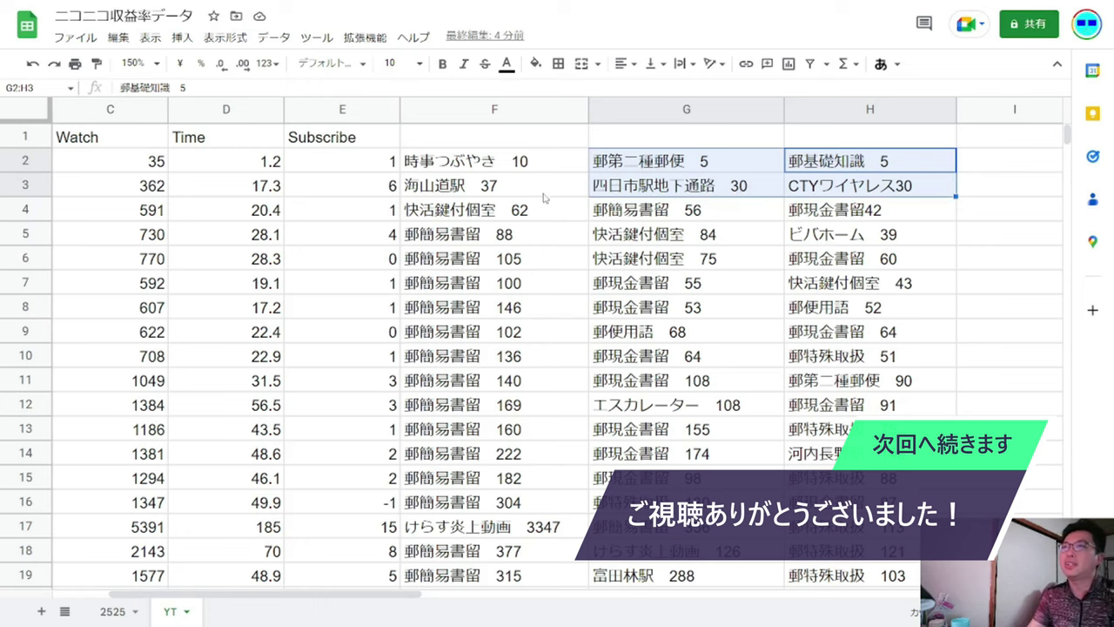
- Go to the 2019/03 row and select its upload count in cell B4
click(542, 220)
key(Left)
key(Left)
key(Left)
key(Left)
key(Left)
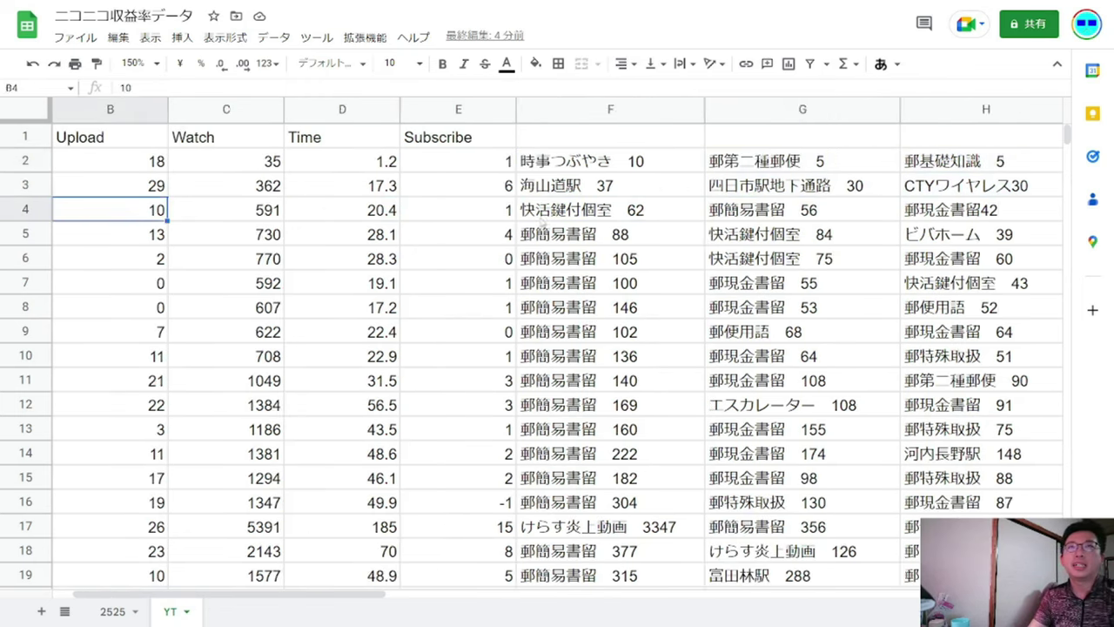